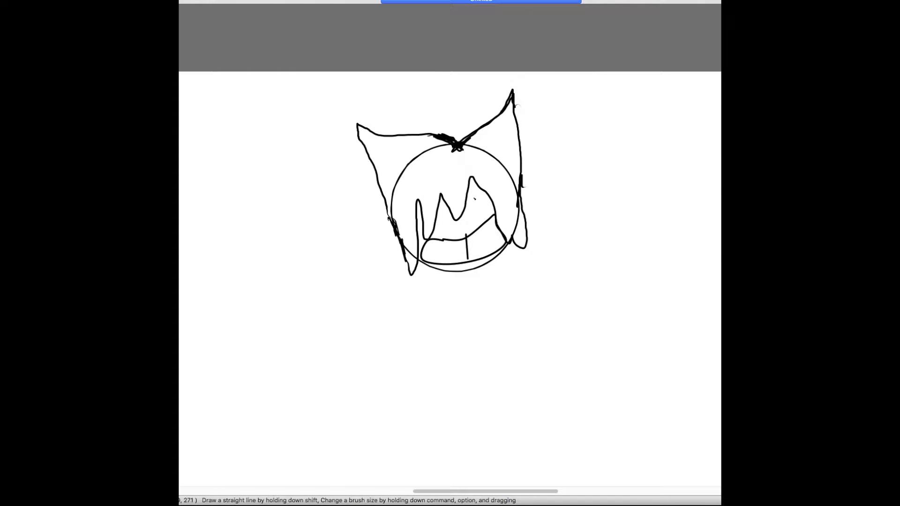
Undo the last tooth line and divide the grinning mouth into teeth with five short lines
{"action": "key", "text": "super+z"}
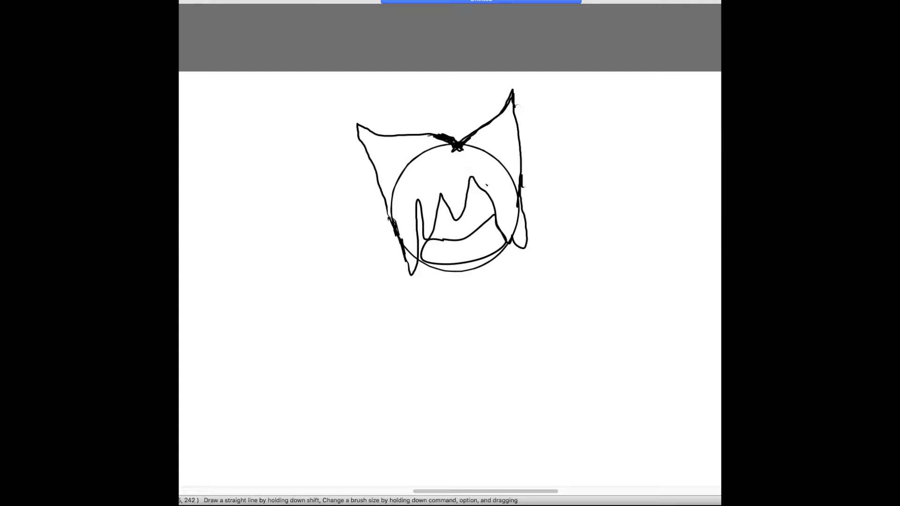
{"action": "mouse_move", "coordinate": [503, 247]}
{"action": "left_mouse_down"}
{"action": "mouse_move", "coordinate": [440, 265]}
{"action": "mouse_move", "coordinate": [427, 261]}
{"action": "mouse_move", "coordinate": [433, 239]}
{"action": "left_mouse_up"}
{"action": "left_click", "coordinate": [221, 1]}
{"action": "left_click", "coordinate": [221, 1]}
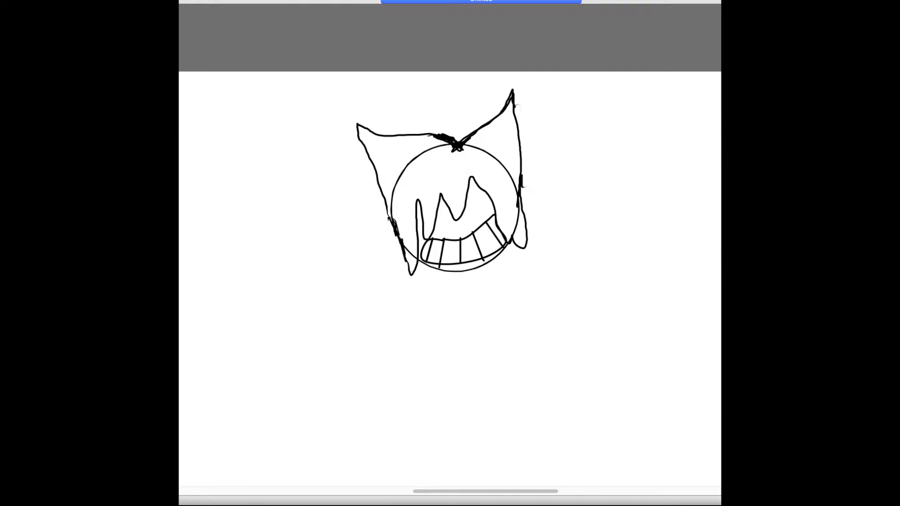
Erase the stray overlapping strokes along both sides of the head, the knot between the horns and the overshooting tooth lines
{"action": "key", "text": "super+minus"}
{"action": "key", "text": "super+minus"}
{"action": "key", "text": "super+equal"}
{"action": "key", "text": "super+equal"}
{"action": "key", "text": "super+equal"}
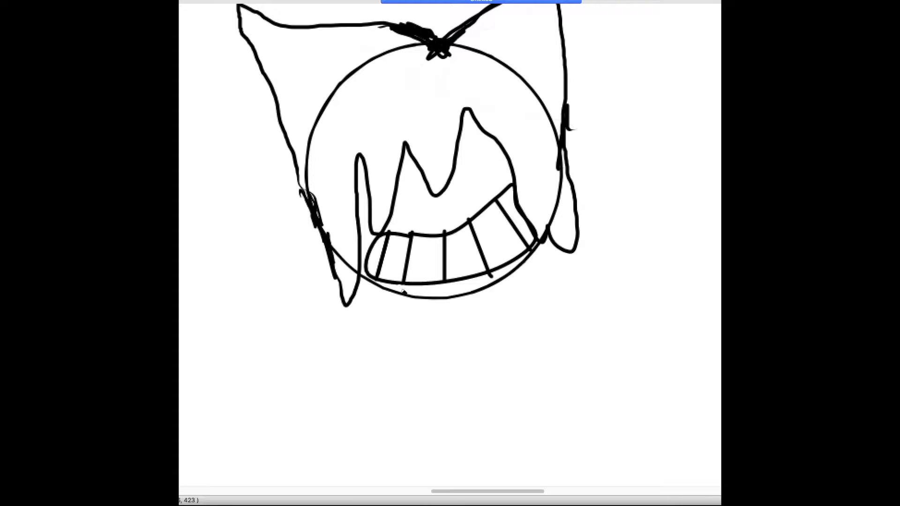
{"action": "left_click_drag", "start_coordinate": [311, 164], "coordinate": [336, 246]}
{"action": "mouse_move", "coordinate": [446, 64]}
{"action": "left_mouse_down"}
{"action": "mouse_move", "coordinate": [429, 67]}
{"action": "mouse_move", "coordinate": [436, 50]}
{"action": "mouse_move", "coordinate": [440, 65]}
{"action": "left_mouse_up"}
{"action": "left_click_drag", "start_coordinate": [552, 173], "coordinate": [559, 132]}
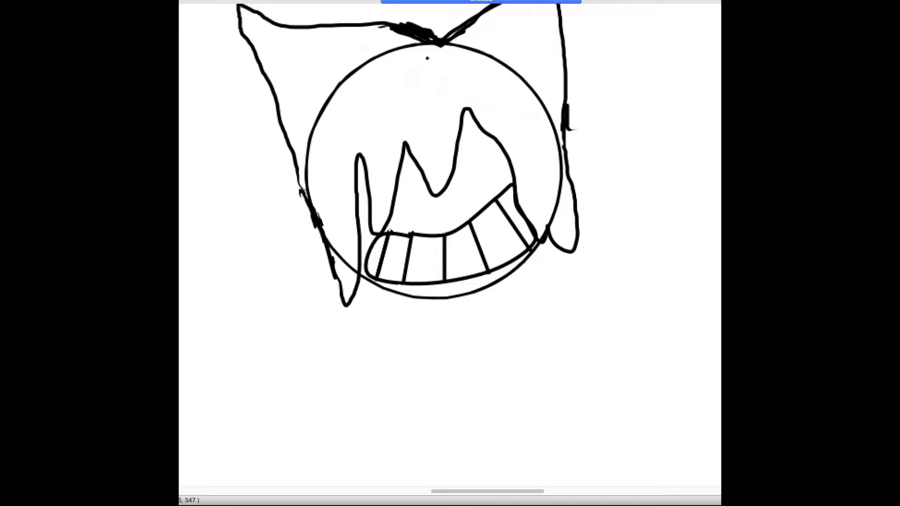
Draw an oval eye over the tallest peak of the face opening, with a wedge-shaped pie cut inside it
{"action": "left_click", "coordinate": [221, 2]}
{"action": "left_click", "coordinate": [227, 18]}
{"action": "left_click_drag", "start_coordinate": [446, 111], "coordinate": [493, 187]}
{"action": "left_click", "coordinate": [221, 2]}
{"action": "left_click", "coordinate": [218, 1]}
{"action": "left_click_drag", "start_coordinate": [448, 145], "coordinate": [479, 159]}
{"action": "left_click_drag", "start_coordinate": [479, 157], "coordinate": [467, 189]}
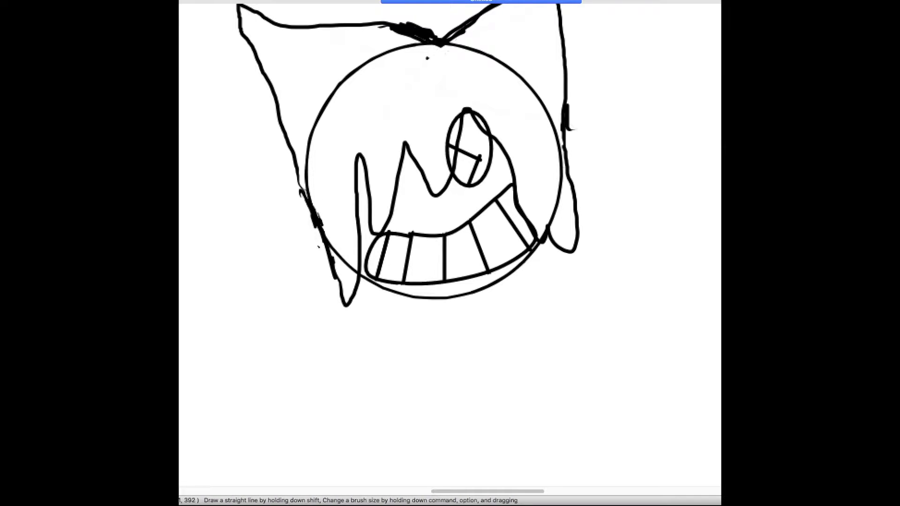
Erase the parts of the eye outside the face opening and the upper left and right arcs of the head circle
{"action": "left_click", "coordinate": [222, 2]}
{"action": "mouse_move", "coordinate": [454, 135]}
{"action": "left_mouse_down"}
{"action": "mouse_move", "coordinate": [482, 93]}
{"action": "mouse_move", "coordinate": [482, 120]}
{"action": "left_mouse_up"}
{"action": "mouse_move", "coordinate": [466, 168]}
{"action": "left_mouse_down"}
{"action": "mouse_move", "coordinate": [464, 186]}
{"action": "mouse_move", "coordinate": [485, 159]}
{"action": "mouse_move", "coordinate": [456, 134]}
{"action": "mouse_move", "coordinate": [450, 164]}
{"action": "left_mouse_up"}
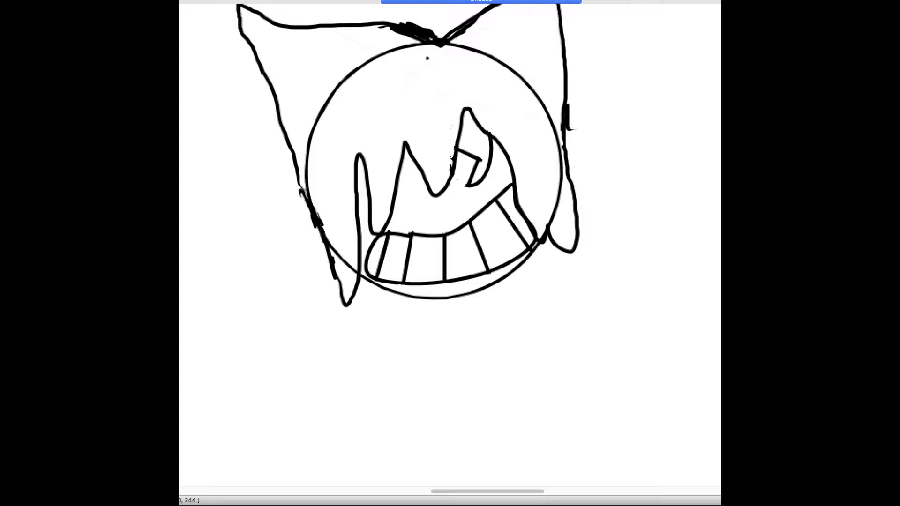
{"action": "left_click_drag", "start_coordinate": [335, 99], "coordinate": [363, 67]}
{"action": "left_click_drag", "start_coordinate": [529, 85], "coordinate": [492, 58]}
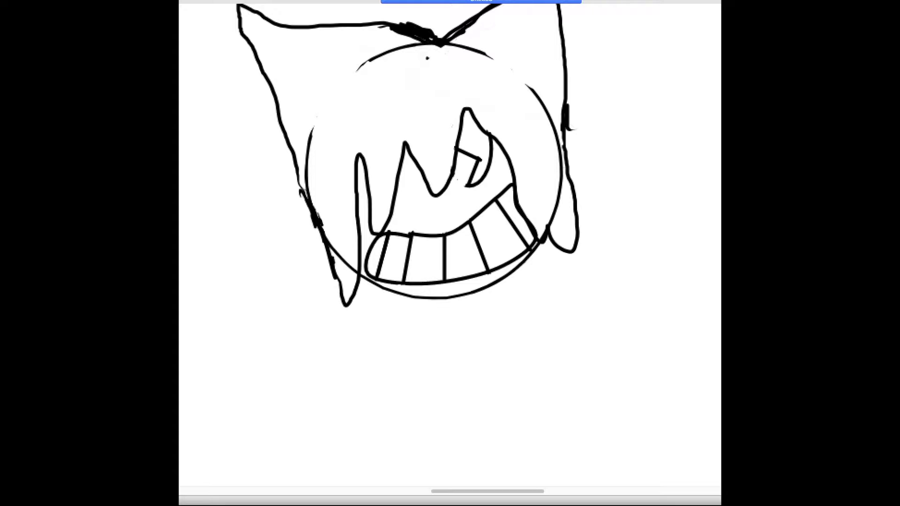
{"action": "scroll", "coordinate": [450, 253], "scroll_direction": "down", "scroll_amount": 5}
{"action": "scroll", "coordinate": [450, 253], "scroll_direction": "left", "scroll_amount": 3}
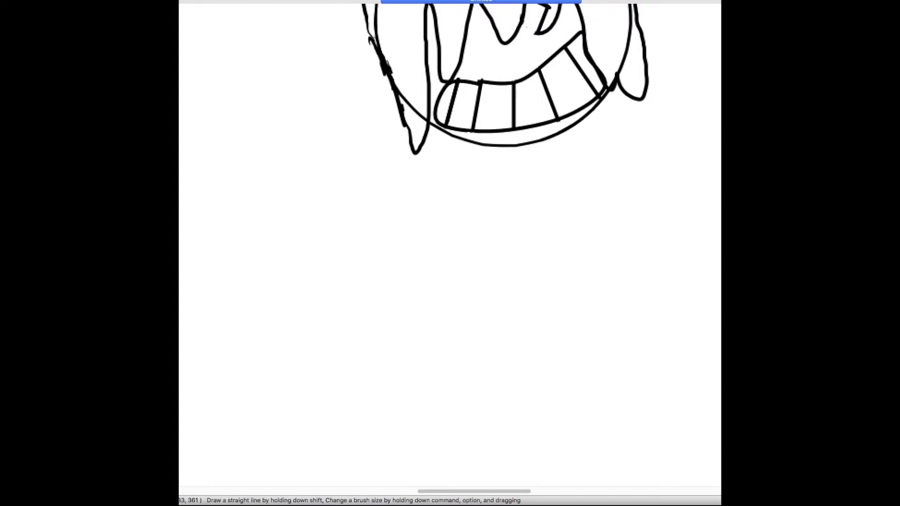
{"action": "scroll", "coordinate": [450, 253], "scroll_direction": "right", "scroll_amount": 5}
{"action": "scroll", "coordinate": [450, 253], "scroll_direction": "up", "scroll_amount": 3}
{"action": "scroll", "coordinate": [450, 253], "scroll_direction": "left", "scroll_amount": 2}
{"action": "mouse_move", "coordinate": [415, 190]}
{"action": "left_mouse_down"}
{"action": "mouse_move", "coordinate": [416, 213]}
{"action": "mouse_move", "coordinate": [439, 249]}
{"action": "mouse_move", "coordinate": [498, 271]}
{"action": "mouse_move", "coordinate": [520, 354]}
{"action": "left_mouse_up"}
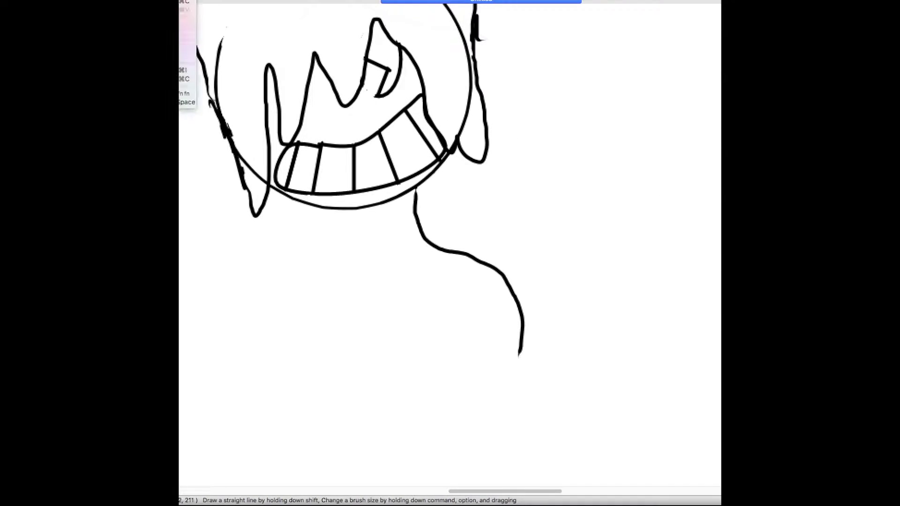
{"action": "key", "text": "super+z"}
{"action": "mouse_move", "coordinate": [398, 198]}
{"action": "left_mouse_down"}
{"action": "mouse_move", "coordinate": [412, 264]}
{"action": "mouse_move", "coordinate": [471, 292]}
{"action": "mouse_move", "coordinate": [509, 331]}
{"action": "left_mouse_up"}
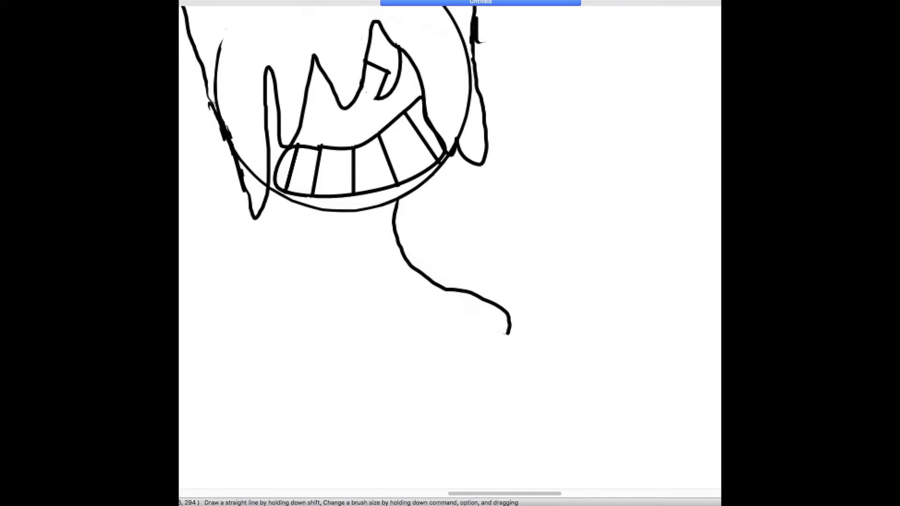
{"action": "key", "text": "super+z"}
Draw the two sides of a long neck below the head, each curving outward into a rounded shoulder
{"action": "mouse_move", "coordinate": [402, 199]}
{"action": "left_mouse_down"}
{"action": "mouse_move", "coordinate": [402, 267]}
{"action": "mouse_move", "coordinate": [436, 318]}
{"action": "mouse_move", "coordinate": [502, 371]}
{"action": "mouse_move", "coordinate": [504, 399]}
{"action": "left_mouse_up"}
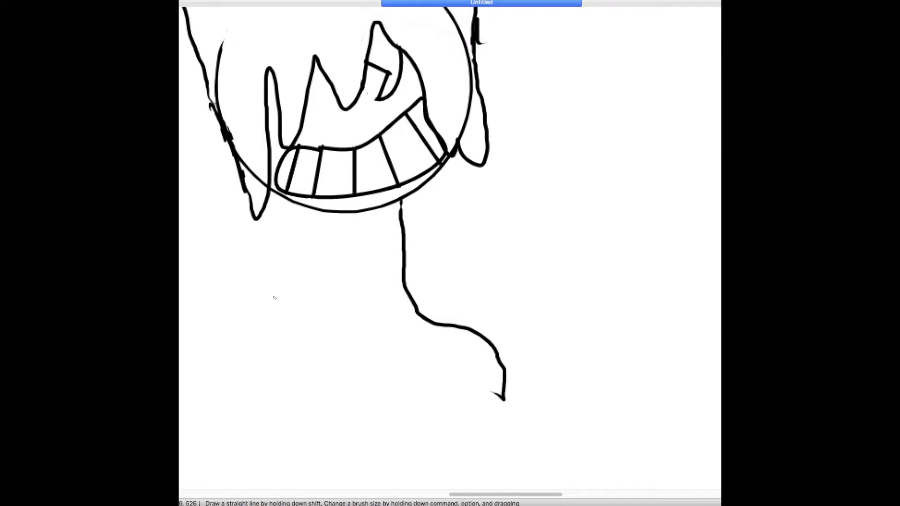
{"action": "mouse_move", "coordinate": [276, 331]}
{"action": "left_mouse_down"}
{"action": "mouse_move", "coordinate": [335, 214]}
{"action": "mouse_move", "coordinate": [320, 271]}
{"action": "mouse_move", "coordinate": [254, 332]}
{"action": "mouse_move", "coordinate": [251, 398]}
{"action": "left_mouse_up"}
{"action": "key", "text": "super+plus"}
{"action": "key", "text": "super+minus"}
{"action": "key", "text": "super+minus"}
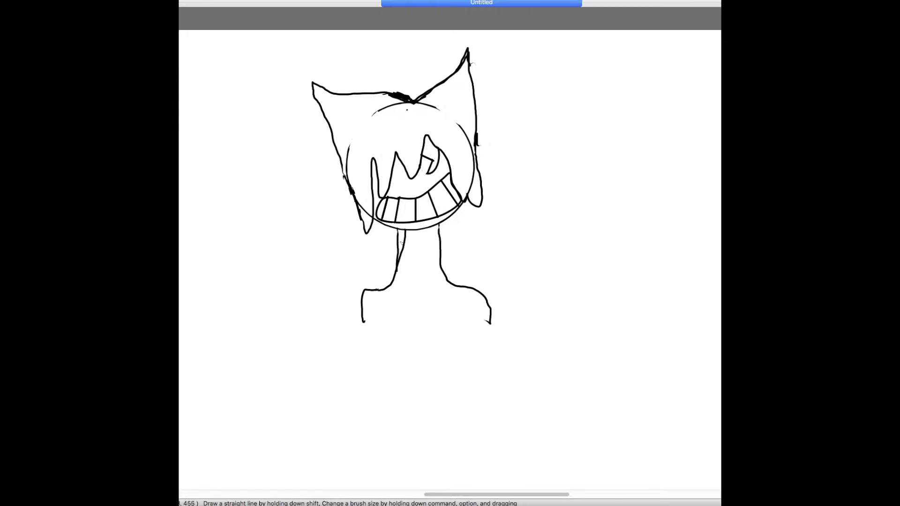
{"action": "left_click_drag", "start_coordinate": [363, 324], "coordinate": [374, 472]}
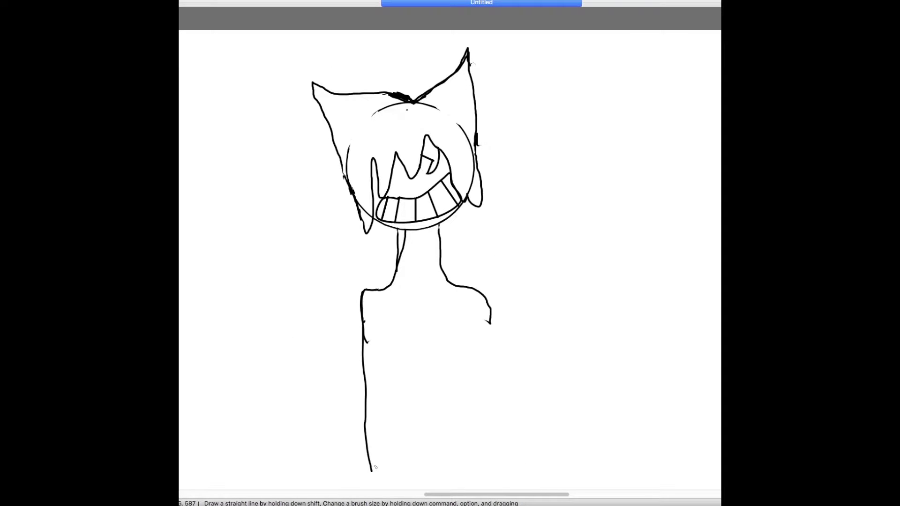
{"action": "mouse_move", "coordinate": [490, 324]}
{"action": "left_mouse_down"}
{"action": "mouse_move", "coordinate": [447, 474]}
{"action": "mouse_move", "coordinate": [370, 474]}
{"action": "left_mouse_up"}
{"action": "scroll", "coordinate": [370, 473], "scroll_direction": "down", "scroll_amount": 3}
{"action": "key", "text": "e"}
{"action": "mouse_move", "coordinate": [424, 392]}
{"action": "left_mouse_down"}
{"action": "mouse_move", "coordinate": [410, 326]}
{"action": "mouse_move", "coordinate": [408, 375]}
{"action": "mouse_move", "coordinate": [407, 291]}
{"action": "mouse_move", "coordinate": [410, 395]}
{"action": "left_mouse_up"}
{"action": "mouse_move", "coordinate": [404, 330]}
{"action": "left_mouse_down"}
{"action": "mouse_move", "coordinate": [414, 415]}
{"action": "mouse_move", "coordinate": [407, 398]}
{"action": "left_mouse_up"}
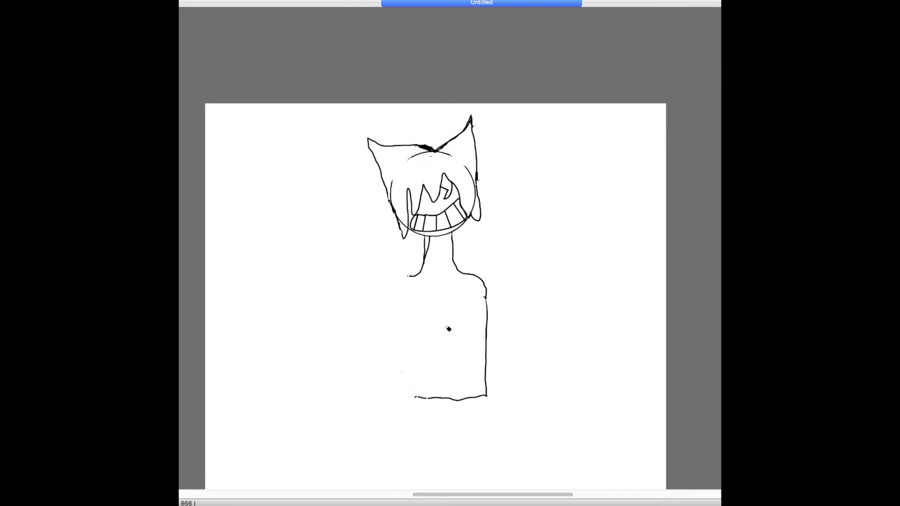
{"action": "mouse_move", "coordinate": [478, 326]}
{"action": "left_mouse_down"}
{"action": "mouse_move", "coordinate": [487, 287]}
{"action": "mouse_move", "coordinate": [493, 394]}
{"action": "mouse_move", "coordinate": [464, 403]}
{"action": "mouse_move", "coordinate": [488, 396]}
{"action": "mouse_move", "coordinate": [494, 301]}
{"action": "mouse_move", "coordinate": [493, 406]}
{"action": "mouse_move", "coordinate": [403, 395]}
{"action": "left_mouse_up"}
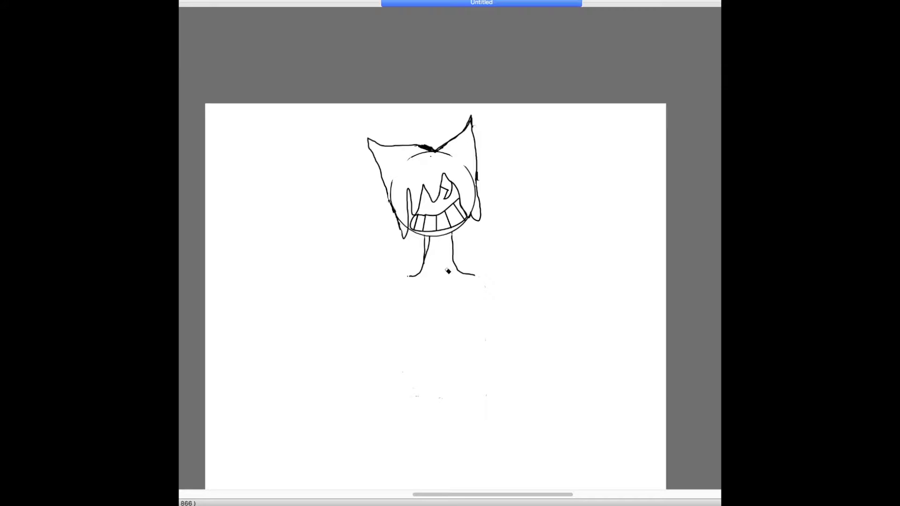
Redraw both rounded shoulders and add a tall torso with straight, slightly tapering sides and a flat bottom edge
{"action": "left_click_drag", "start_coordinate": [418, 278], "coordinate": [394, 293]}
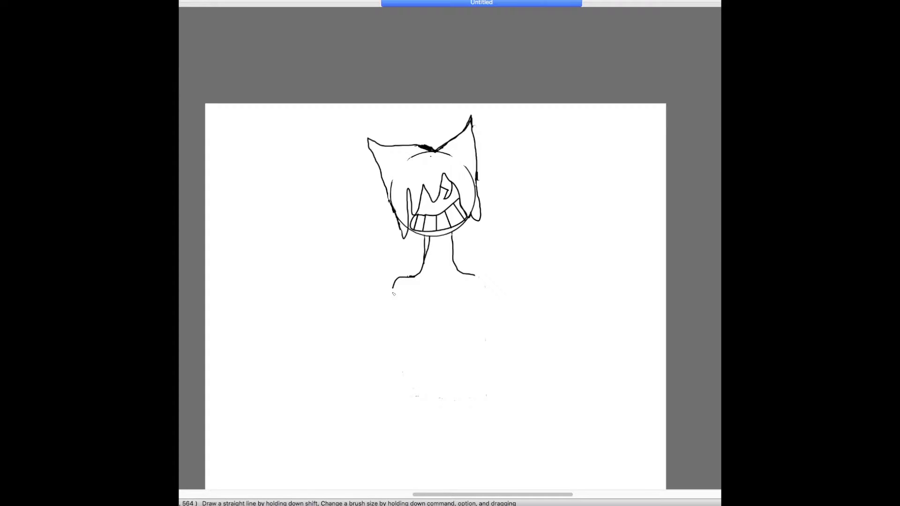
{"action": "left_click_drag", "start_coordinate": [484, 283], "coordinate": [480, 415]}
{"action": "mouse_move", "coordinate": [393, 292]}
{"action": "left_mouse_down"}
{"action": "mouse_move", "coordinate": [401, 423]}
{"action": "mouse_move", "coordinate": [480, 421]}
{"action": "mouse_move", "coordinate": [480, 317]}
{"action": "left_mouse_up"}
{"action": "key", "text": "super+z"}
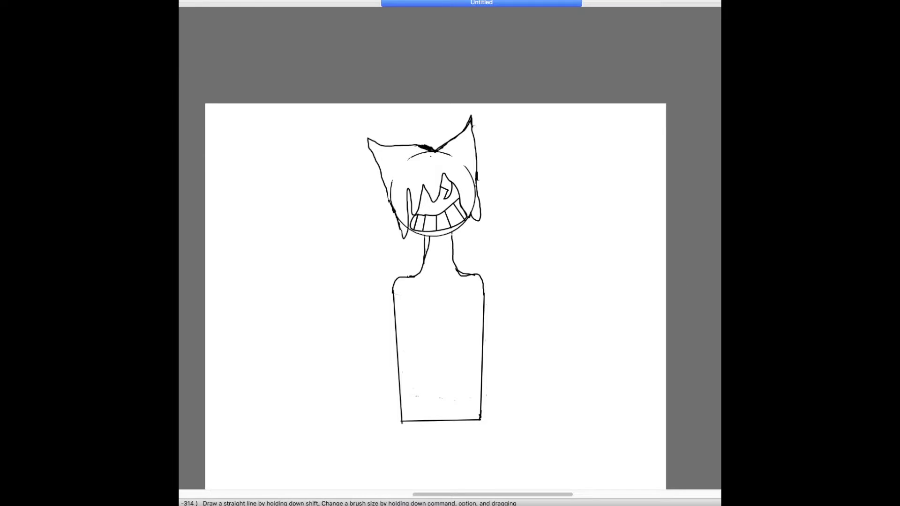
Draw a bow tie with a rounded centre knot and two side loops across the top of the torso
{"action": "left_click", "coordinate": [225, 2]}
{"action": "left_click", "coordinate": [233, 31]}
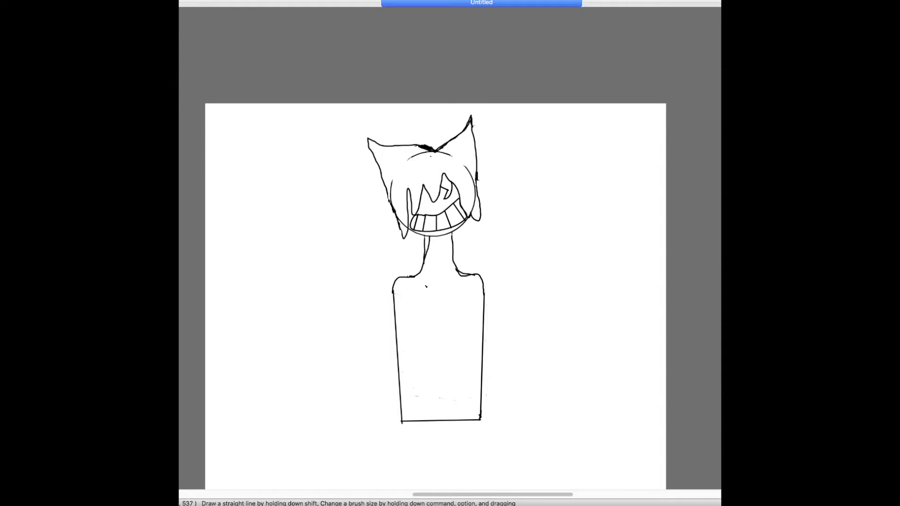
{"action": "mouse_move", "coordinate": [438, 278]}
{"action": "left_mouse_down"}
{"action": "mouse_move", "coordinate": [462, 284]}
{"action": "mouse_move", "coordinate": [465, 305]}
{"action": "mouse_move", "coordinate": [423, 308]}
{"action": "mouse_move", "coordinate": [428, 285]}
{"action": "left_mouse_up"}
{"action": "key", "text": "super+z"}
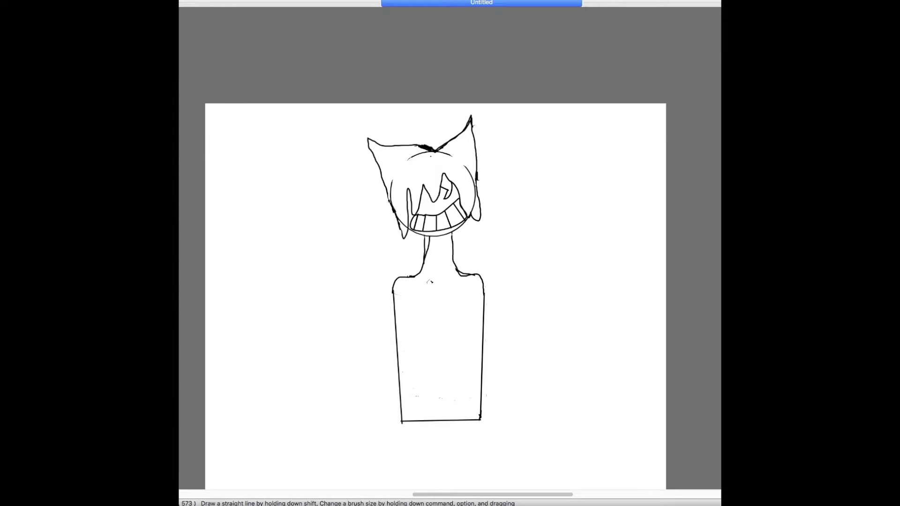
{"action": "mouse_move", "coordinate": [456, 281]}
{"action": "left_mouse_down"}
{"action": "mouse_move", "coordinate": [430, 298]}
{"action": "mouse_move", "coordinate": [428, 287]}
{"action": "mouse_move", "coordinate": [403, 284]}
{"action": "mouse_move", "coordinate": [396, 296]}
{"action": "mouse_move", "coordinate": [405, 308]}
{"action": "mouse_move", "coordinate": [479, 281]}
{"action": "mouse_move", "coordinate": [478, 299]}
{"action": "mouse_move", "coordinate": [456, 294]}
{"action": "left_mouse_up"}
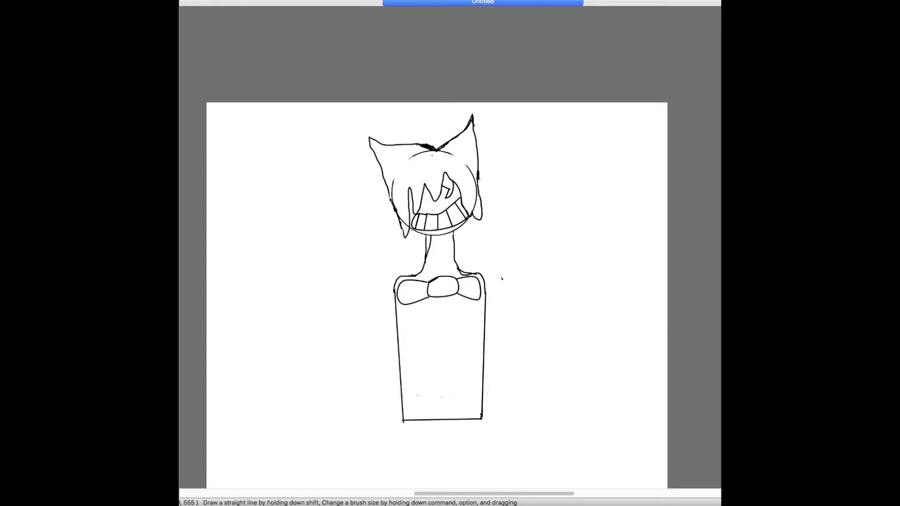
Draw the right arm with straight diagonal lines for upper arm and forearm, and join it to the shoulder
{"action": "left_click_drag", "start_coordinate": [486, 273], "coordinate": [566, 445]}
{"action": "mouse_move", "coordinate": [464, 346]}
{"action": "left_mouse_down"}
{"action": "mouse_move", "coordinate": [548, 469]}
{"action": "mouse_move", "coordinate": [540, 459]}
{"action": "left_mouse_up"}
{"action": "left_click_drag", "start_coordinate": [477, 326], "coordinate": [552, 451]}
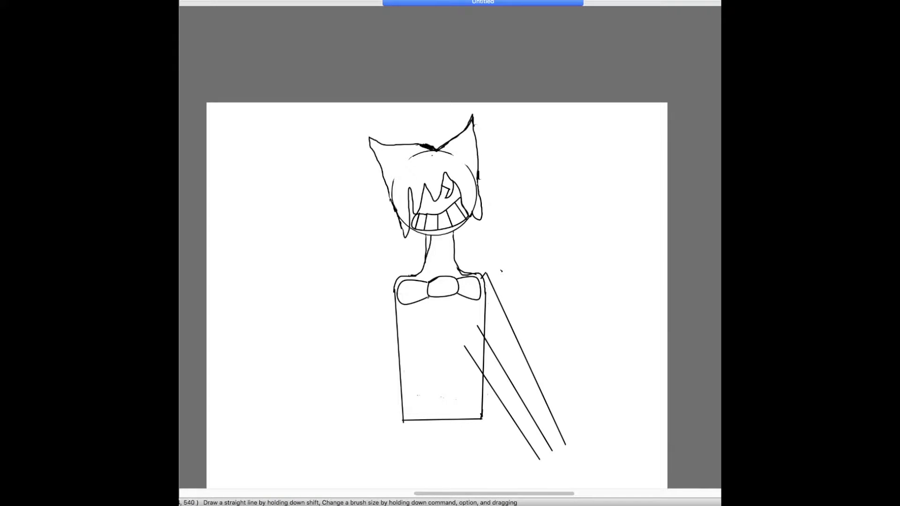
{"action": "left_click", "coordinate": [211, 2]}
{"action": "left_click", "coordinate": [221, 2]}
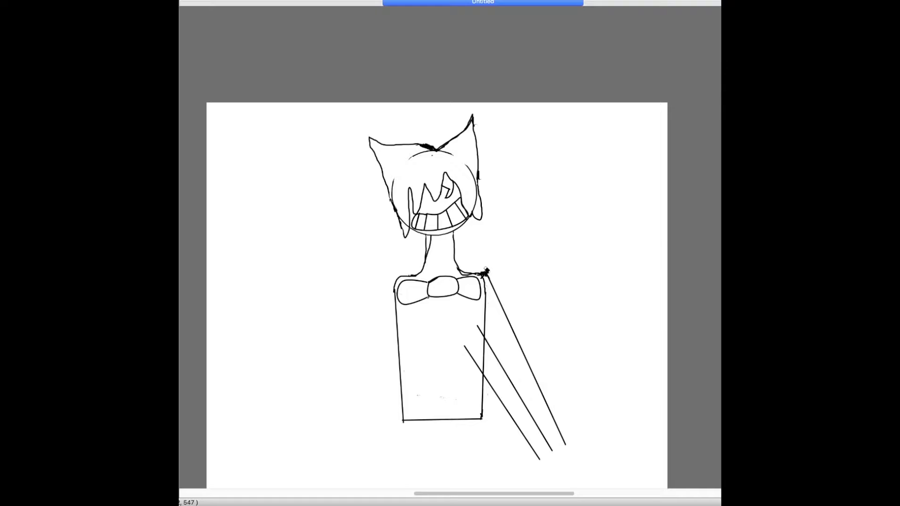
{"action": "left_click", "coordinate": [211, 2]}
{"action": "left_click", "coordinate": [220, 2]}
{"action": "left_click_drag", "start_coordinate": [485, 327], "coordinate": [528, 411]}
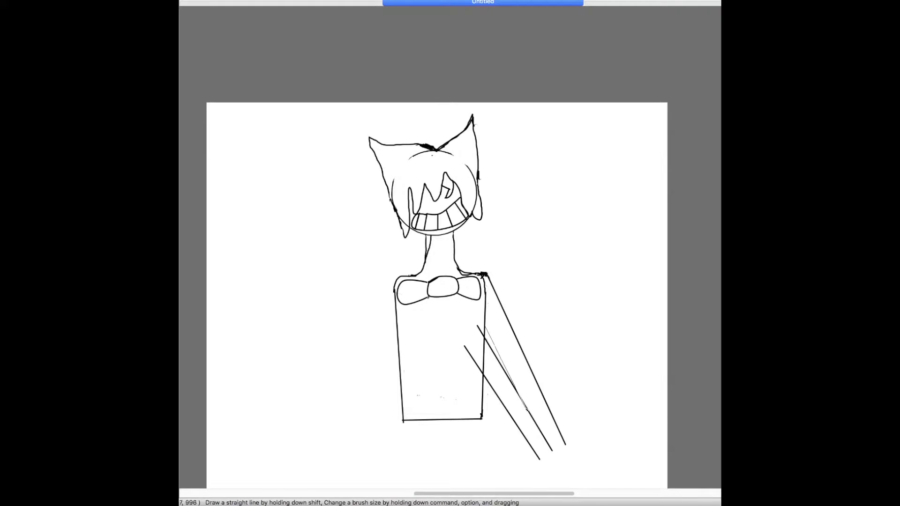
Close the right arm with a rounded elbow at its lower end and a short straight line across the wrist
{"action": "scroll", "coordinate": [527, 411], "scroll_direction": "down", "scroll_amount": 3}
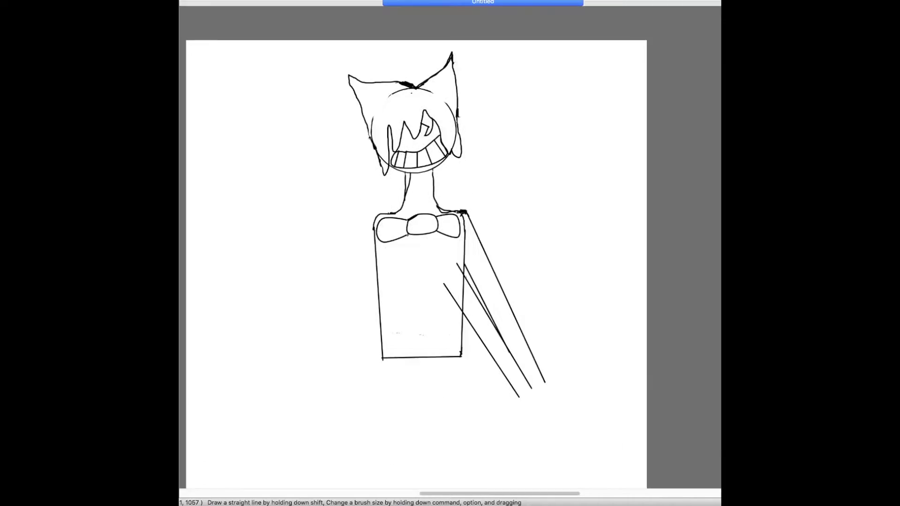
{"action": "scroll", "coordinate": [416, 264], "scroll_direction": "left", "scroll_amount": 1}
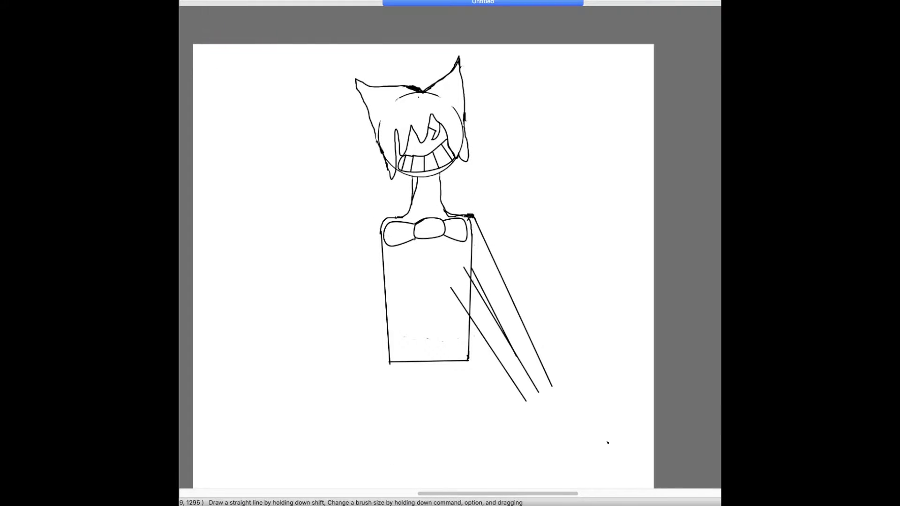
{"action": "mouse_move", "coordinate": [555, 404]}
{"action": "left_mouse_down"}
{"action": "mouse_move", "coordinate": [537, 414]}
{"action": "mouse_move", "coordinate": [532, 395]}
{"action": "left_mouse_up"}
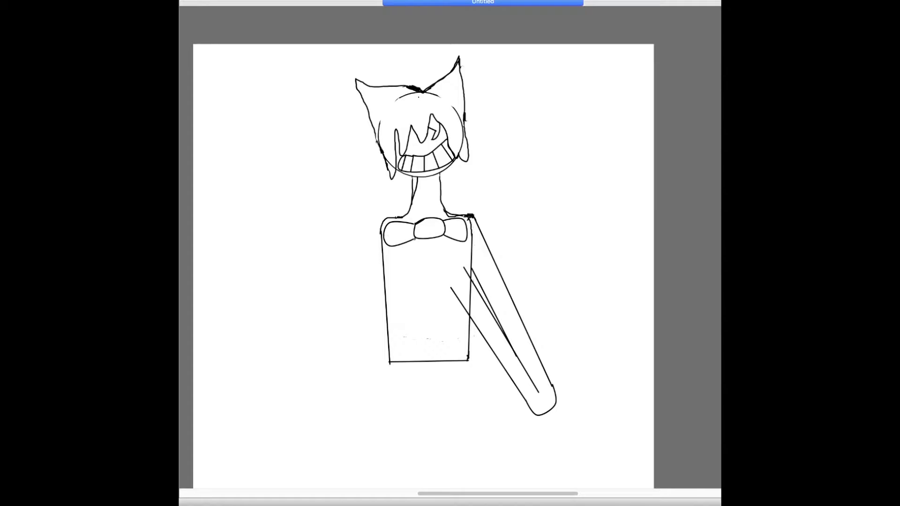
{"action": "left_click_drag", "start_coordinate": [464, 268], "coordinate": [451, 288]}
{"action": "mouse_move", "coordinate": [382, 221]}
{"action": "left_mouse_down"}
{"action": "mouse_move", "coordinate": [324, 366]}
{"action": "mouse_move", "coordinate": [326, 291]}
{"action": "left_mouse_up"}
{"action": "key", "text": "super+z"}
{"action": "left_click_drag", "start_coordinate": [380, 226], "coordinate": [281, 214]}
{"action": "key", "text": "super+z"}
{"action": "mouse_move", "coordinate": [186, 116]}
{"action": "left_click", "coordinate": [235, 119]}
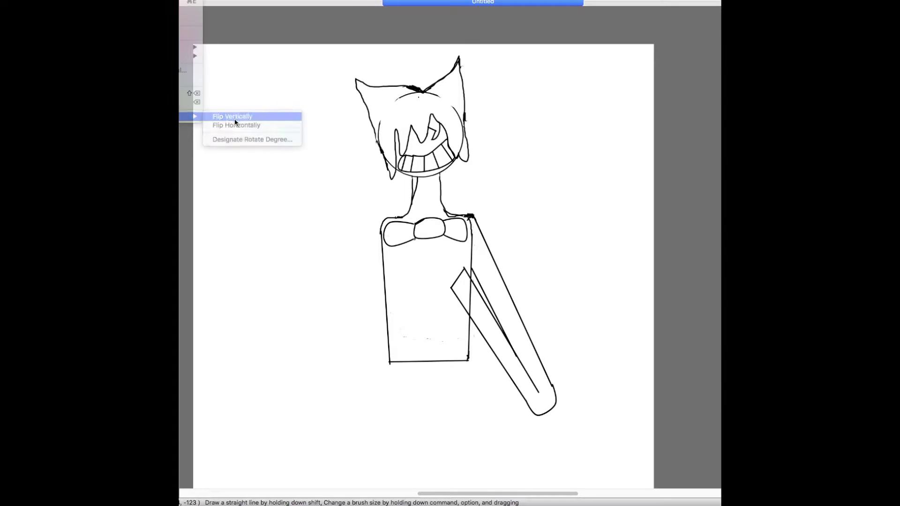
{"action": "left_click", "coordinate": [235, 120]}
{"action": "key", "text": "super+z"}
Flip the copy of the arm horizontally and move it to meet the left shoulder
{"action": "left_click", "coordinate": [187, 0]}
{"action": "mouse_move", "coordinate": [191, 114]}
{"action": "left_click", "coordinate": [235, 127]}
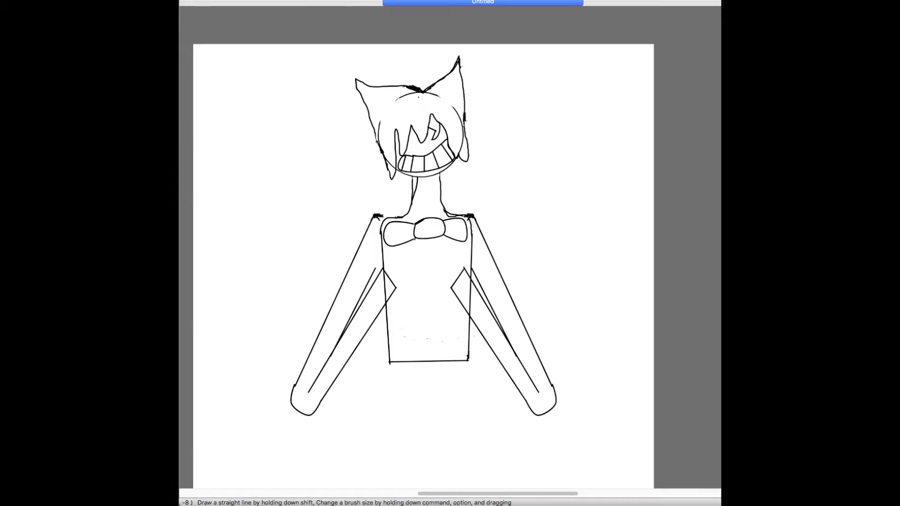
{"action": "key", "text": "super+t"}
{"action": "mouse_move", "coordinate": [364, 242]}
{"action": "left_mouse_down"}
{"action": "mouse_move", "coordinate": [369, 251]}
{"action": "mouse_move", "coordinate": [375, 246]}
{"action": "left_mouse_up"}
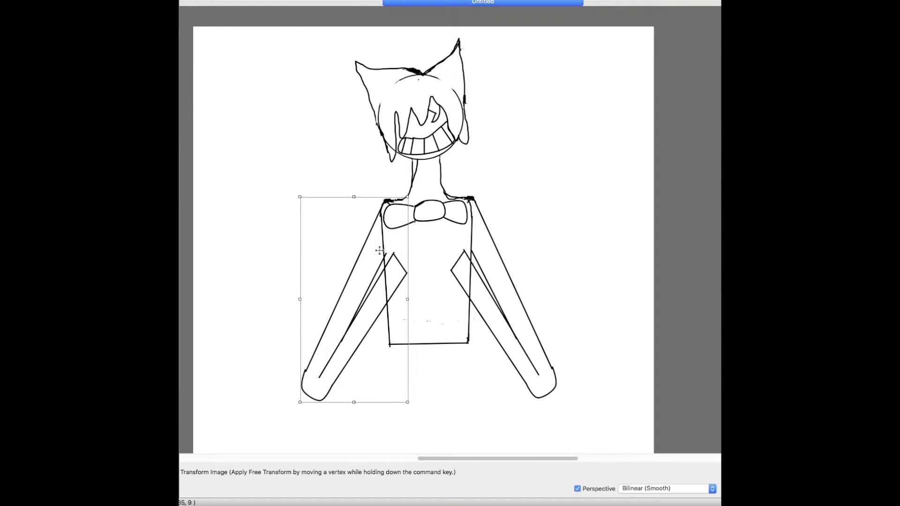
{"action": "key", "text": "Return"}
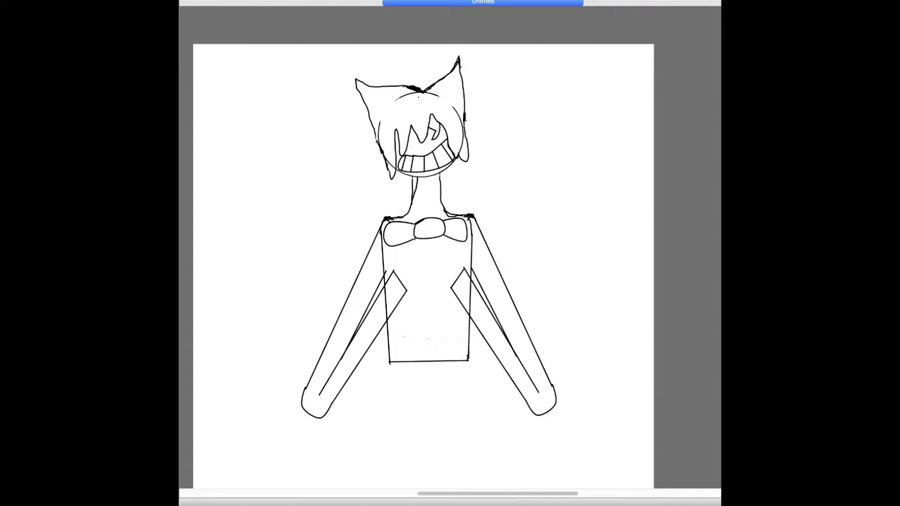
Draw a hand with a cuff and curled fingers at the left arm's wrist, in front of the chest
{"action": "mouse_move", "coordinate": [394, 269]}
{"action": "left_mouse_down"}
{"action": "mouse_move", "coordinate": [429, 249]}
{"action": "mouse_move", "coordinate": [421, 259]}
{"action": "left_mouse_up"}
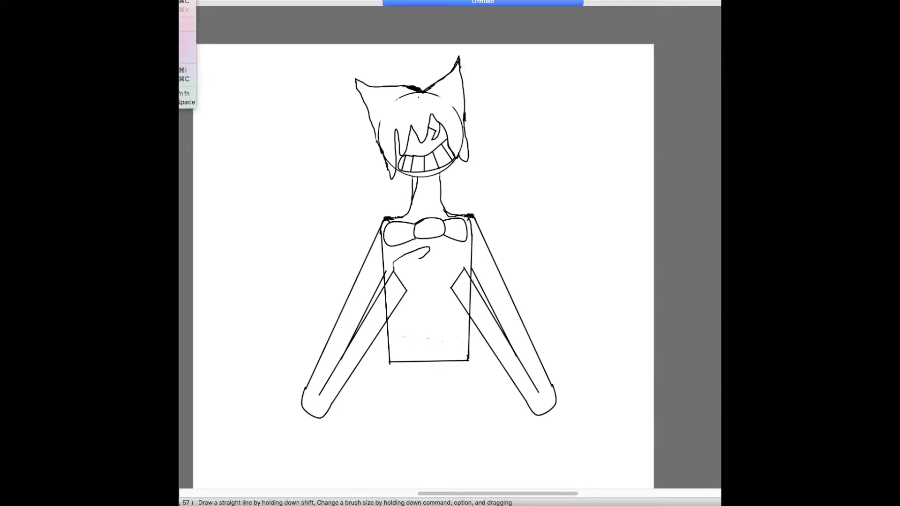
{"action": "key", "text": "super+z"}
{"action": "mouse_move", "coordinate": [394, 273]}
{"action": "left_mouse_down"}
{"action": "mouse_move", "coordinate": [397, 239]}
{"action": "mouse_move", "coordinate": [405, 258]}
{"action": "mouse_move", "coordinate": [425, 237]}
{"action": "mouse_move", "coordinate": [422, 261]}
{"action": "mouse_move", "coordinate": [437, 252]}
{"action": "mouse_move", "coordinate": [428, 272]}
{"action": "mouse_move", "coordinate": [434, 247]}
{"action": "mouse_move", "coordinate": [428, 270]}
{"action": "mouse_move", "coordinate": [442, 260]}
{"action": "mouse_move", "coordinate": [436, 278]}
{"action": "mouse_move", "coordinate": [438, 255]}
{"action": "mouse_move", "coordinate": [436, 277]}
{"action": "mouse_move", "coordinate": [410, 291]}
{"action": "mouse_move", "coordinate": [431, 284]}
{"action": "mouse_move", "coordinate": [417, 289]}
{"action": "mouse_move", "coordinate": [415, 247]}
{"action": "mouse_move", "coordinate": [402, 276]}
{"action": "mouse_move", "coordinate": [391, 267]}
{"action": "mouse_move", "coordinate": [412, 298]}
{"action": "mouse_move", "coordinate": [423, 274]}
{"action": "left_mouse_up"}
{"action": "left_click_drag", "start_coordinate": [414, 282], "coordinate": [424, 277]}
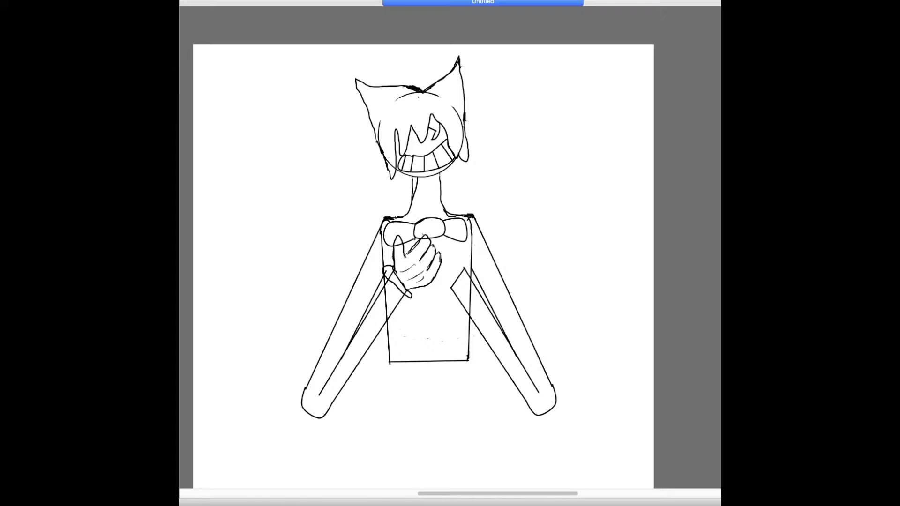
Flip the copy of the hand horizontally and place it at the right arm's wrist so the two hands meet
{"action": "left_click", "coordinate": [191, 2]}
{"action": "mouse_move", "coordinate": [191, 115]}
{"action": "left_click", "coordinate": [220, 122]}
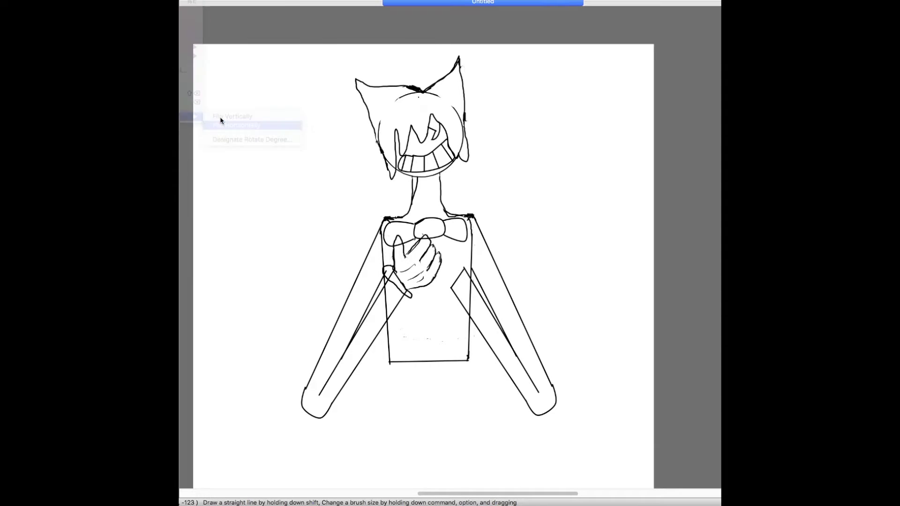
{"action": "key", "text": "v"}
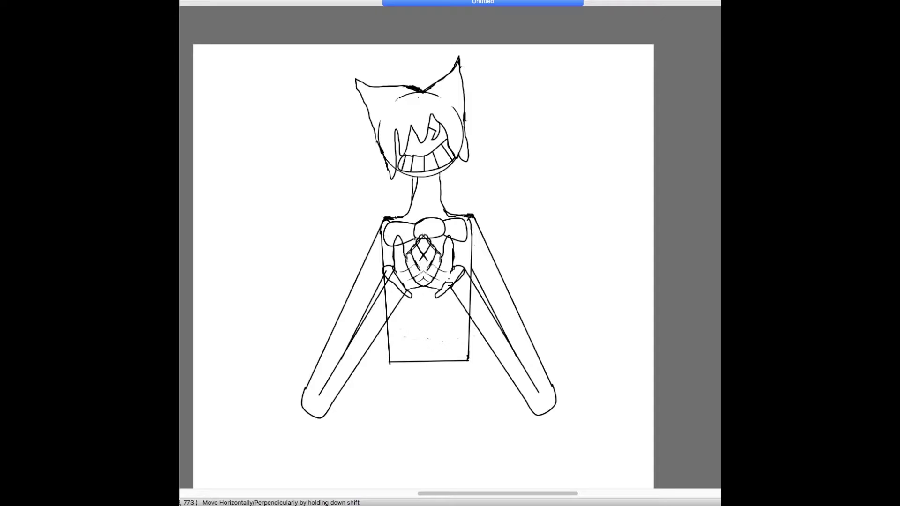
{"action": "key", "text": "super+z"}
{"action": "key", "text": "super+y"}
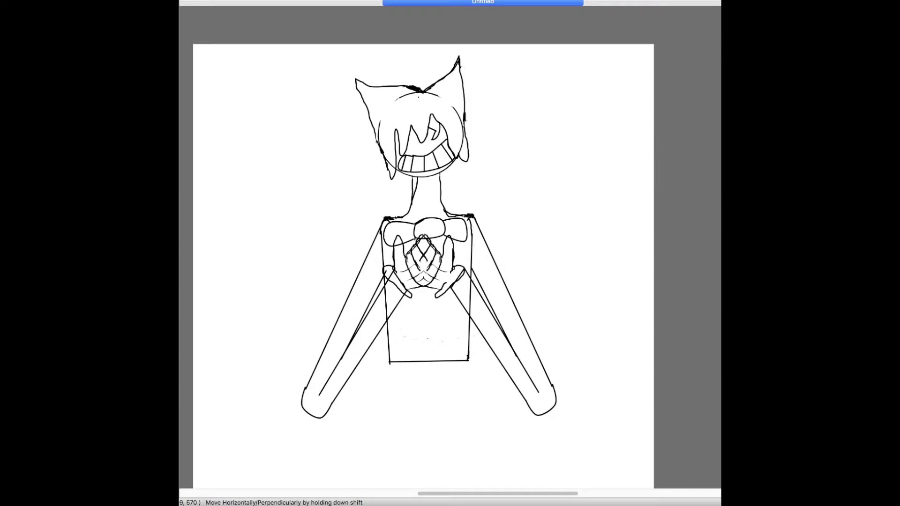
Erase the left hand's lines that overlap the right hand, then redraw the lower palm edge and the longest finger's edge
{"action": "key", "text": "super+z"}
{"action": "key", "text": "super+y"}
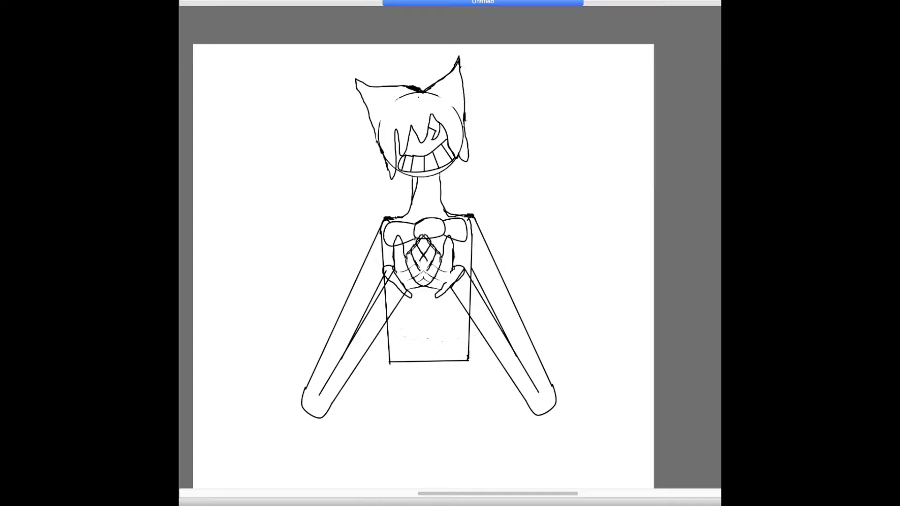
{"action": "key", "text": "super+plus"}
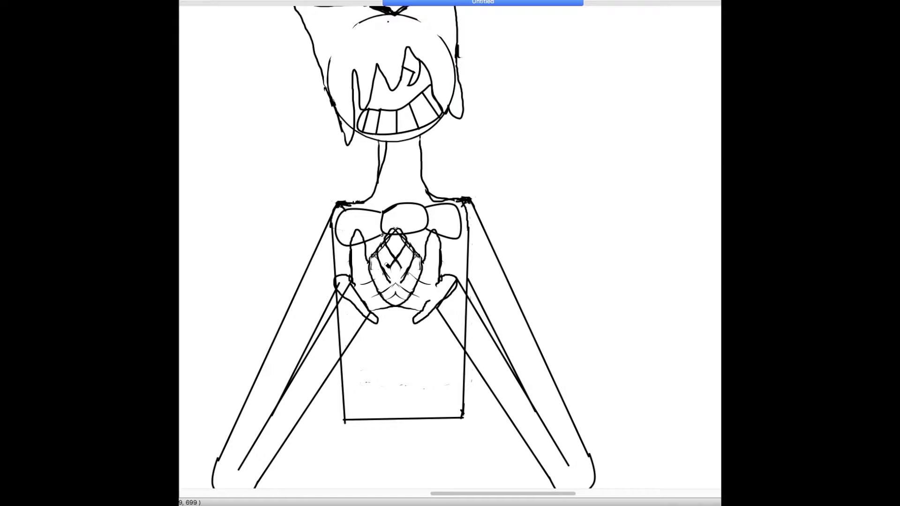
{"action": "mouse_move", "coordinate": [376, 262]}
{"action": "left_mouse_down"}
{"action": "mouse_move", "coordinate": [392, 234]}
{"action": "mouse_move", "coordinate": [396, 245]}
{"action": "mouse_move", "coordinate": [416, 233]}
{"action": "mouse_move", "coordinate": [408, 270]}
{"action": "left_mouse_up"}
{"action": "key", "text": "super+z"}
{"action": "key", "text": "super+z"}
{"action": "key", "text": "super+z"}
{"action": "key", "text": "super+z"}
{"action": "key", "text": "super+z"}
{"action": "key", "text": "super+z"}
{"action": "key", "text": "super+z"}
{"action": "key", "text": "super+z"}
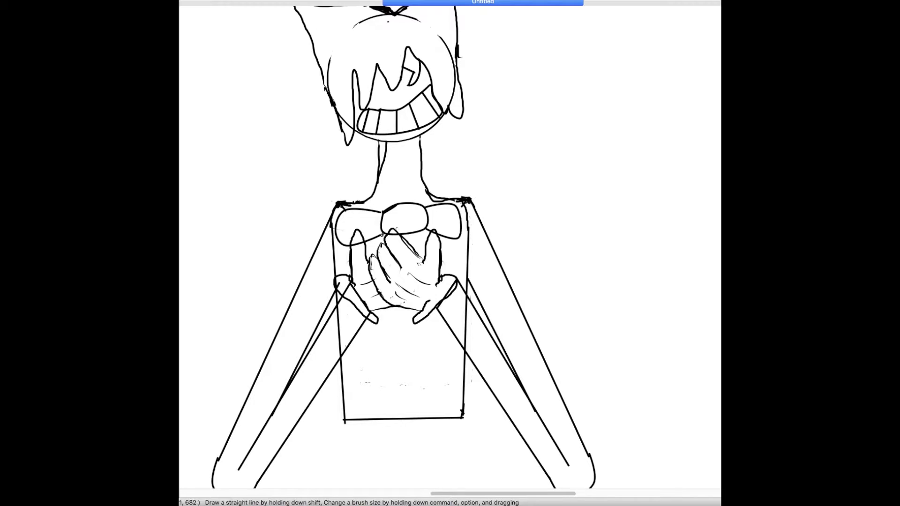
{"action": "mouse_move", "coordinate": [358, 297]}
{"action": "left_mouse_down"}
{"action": "mouse_move", "coordinate": [370, 312]}
{"action": "mouse_move", "coordinate": [392, 307]}
{"action": "left_mouse_up"}
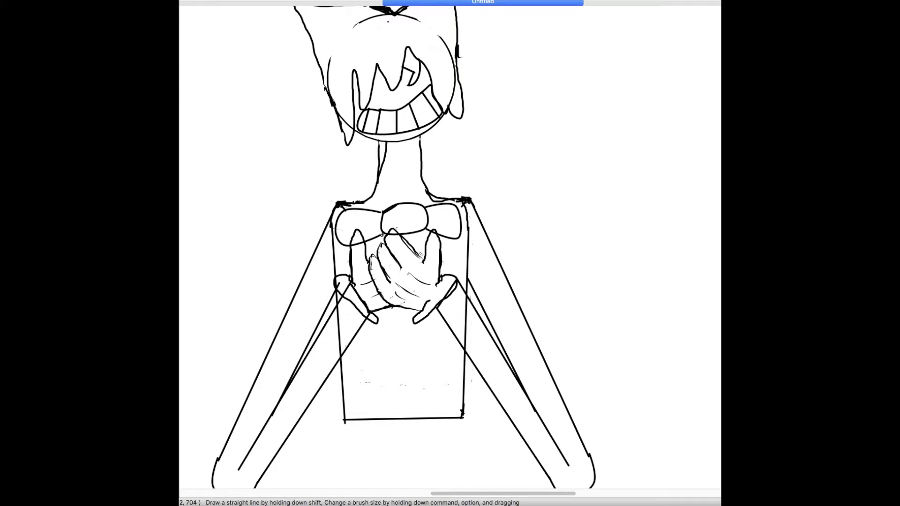
{"action": "left_click_drag", "start_coordinate": [413, 244], "coordinate": [424, 265]}
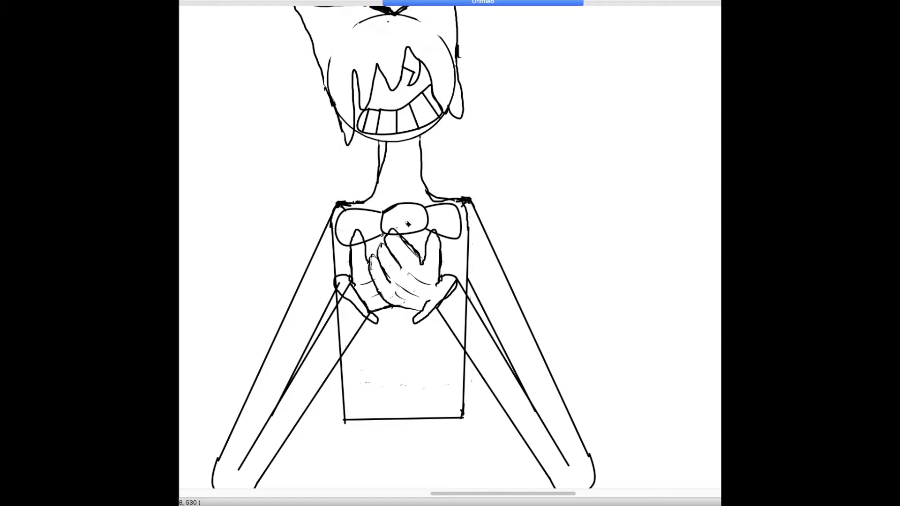
Erase the arm and torso lines that run through the cuffs and thumbs of both hands
{"action": "key", "text": "super+plus"}
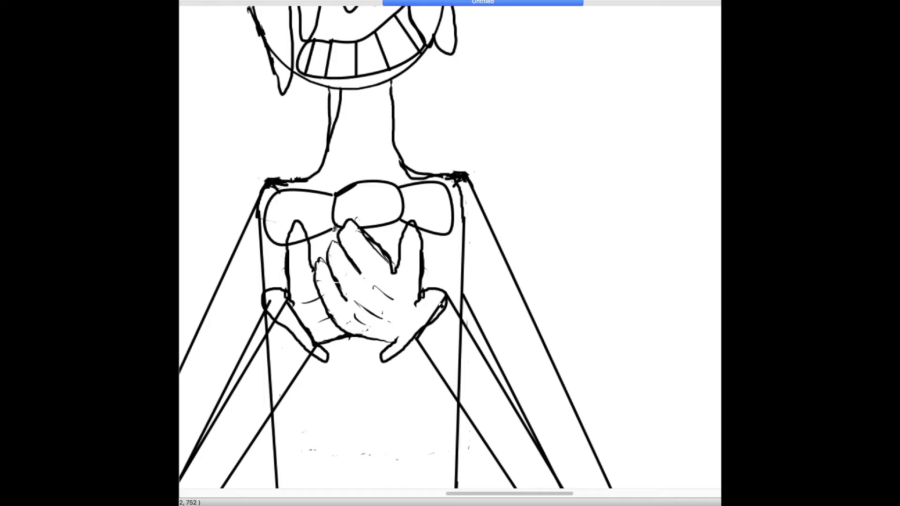
{"action": "key", "text": "super+z"}
{"action": "key", "text": "super+shift+z"}
{"action": "key", "text": "super+z"}
{"action": "key", "text": "super+shift+z"}
{"action": "left_click_drag", "start_coordinate": [271, 300], "coordinate": [269, 300]}
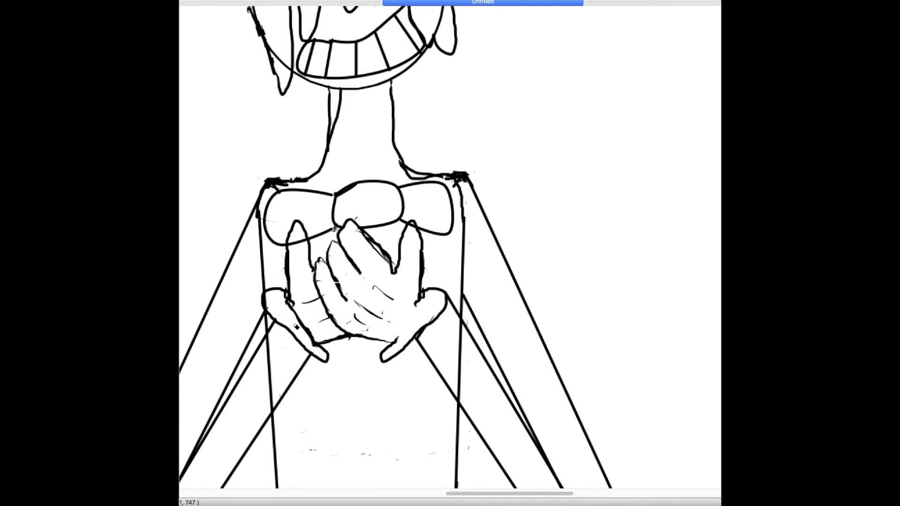
{"action": "key", "text": "super+z"}
{"action": "key", "text": "super+shift+z"}
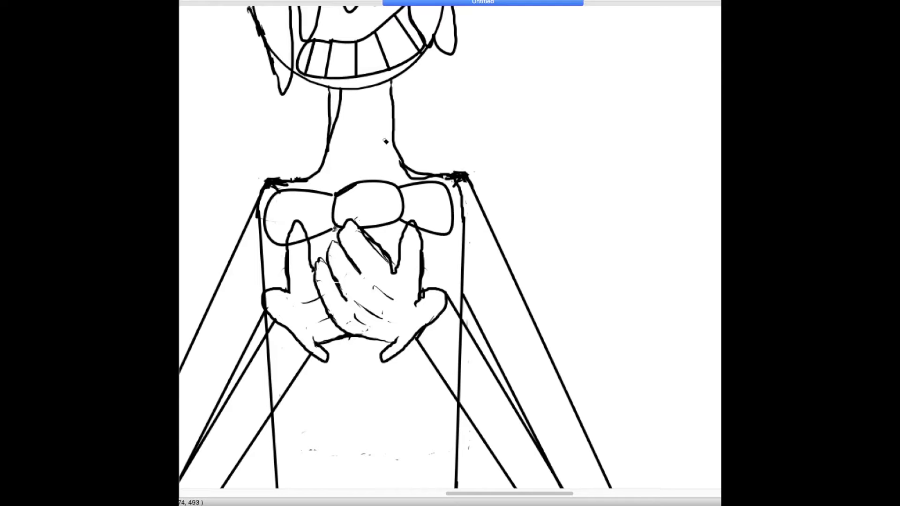
Erase the bow tie's lower edge where it crosses the left hand's raised finger
{"action": "key", "text": "super+z"}
{"action": "key", "text": "super+y"}
{"action": "mouse_move", "coordinate": [300, 236]}
{"action": "left_mouse_down"}
{"action": "mouse_move", "coordinate": [291, 255]}
{"action": "mouse_move", "coordinate": [303, 252]}
{"action": "left_mouse_up"}
{"action": "key", "text": "cmd+z"}
Redraw the right hand's finger edge and add small fingertips of the left hand showing behind it
{"action": "left_click_drag", "start_coordinate": [363, 240], "coordinate": [392, 265]}
{"action": "key", "text": "super+z"}
{"action": "key", "text": "super+z"}
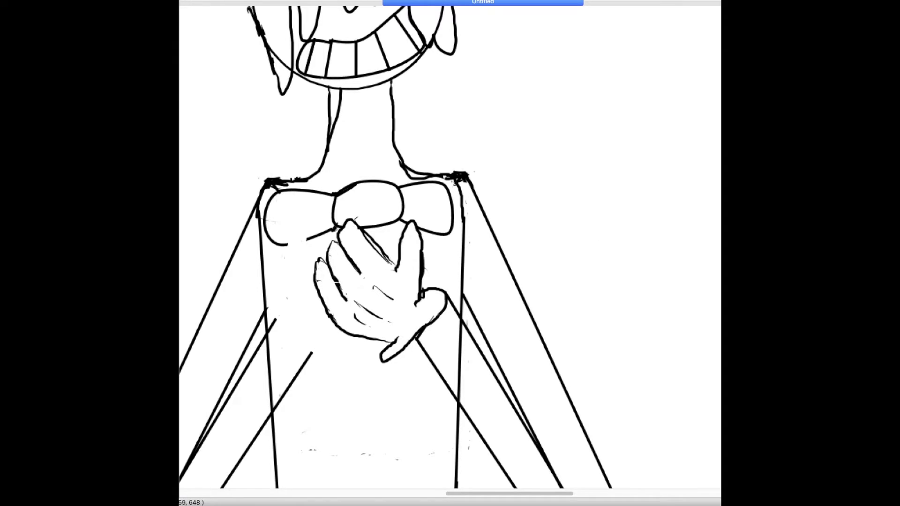
{"action": "mouse_move", "coordinate": [387, 266]}
{"action": "left_mouse_down"}
{"action": "mouse_move", "coordinate": [366, 235]}
{"action": "mouse_move", "coordinate": [391, 271]}
{"action": "mouse_move", "coordinate": [376, 243]}
{"action": "mouse_move", "coordinate": [384, 249]}
{"action": "mouse_move", "coordinate": [370, 247]}
{"action": "left_mouse_up"}
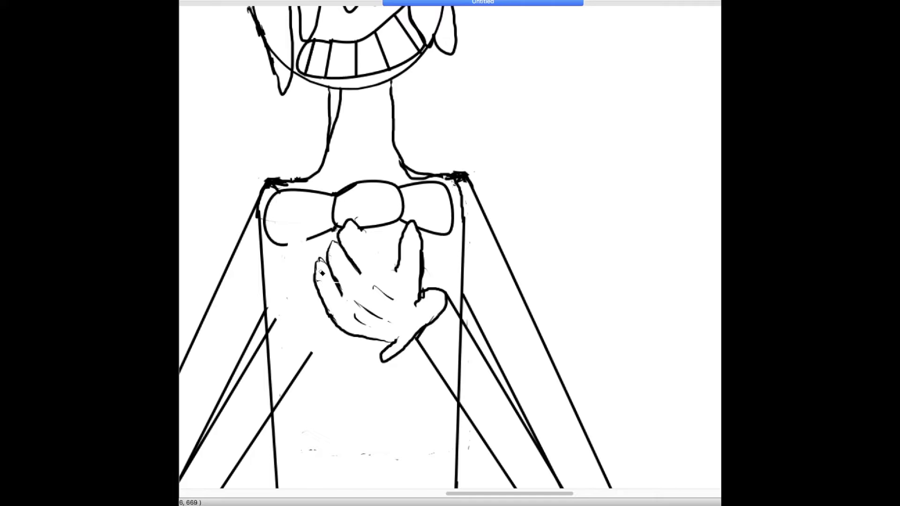
{"action": "mouse_move", "coordinate": [325, 240]}
{"action": "left_mouse_down"}
{"action": "mouse_move", "coordinate": [341, 254]}
{"action": "mouse_move", "coordinate": [402, 258]}
{"action": "left_mouse_up"}
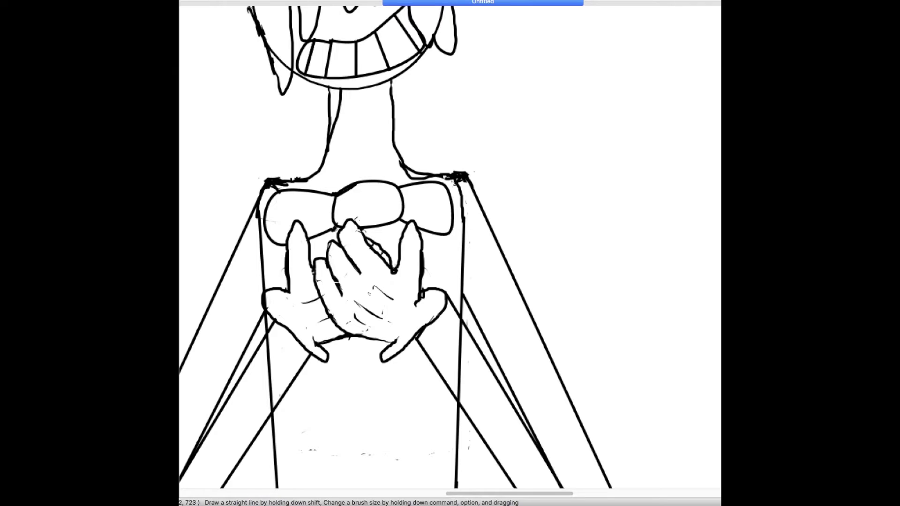
{"action": "key", "text": "super+z"}
{"action": "key", "text": "super+y"}
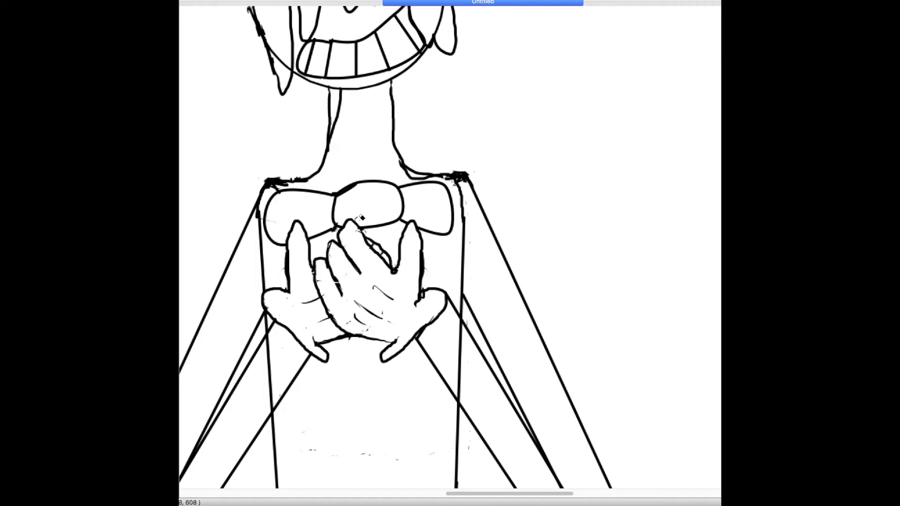
Sketch the outer lines of two flared legs from the torso's lower edge down to the canvas edge
{"action": "scroll", "coordinate": [450, 247], "scroll_direction": "up", "scroll_amount": 5}
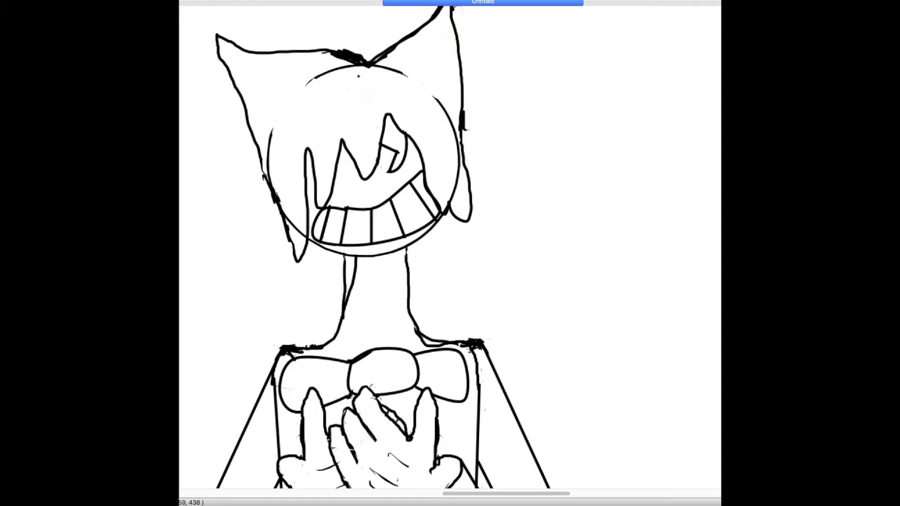
{"action": "scroll", "coordinate": [470, 263], "scroll_direction": "up", "scroll_amount": 2}
{"action": "scroll", "coordinate": [471, 263], "scroll_direction": "down", "scroll_amount": 4}
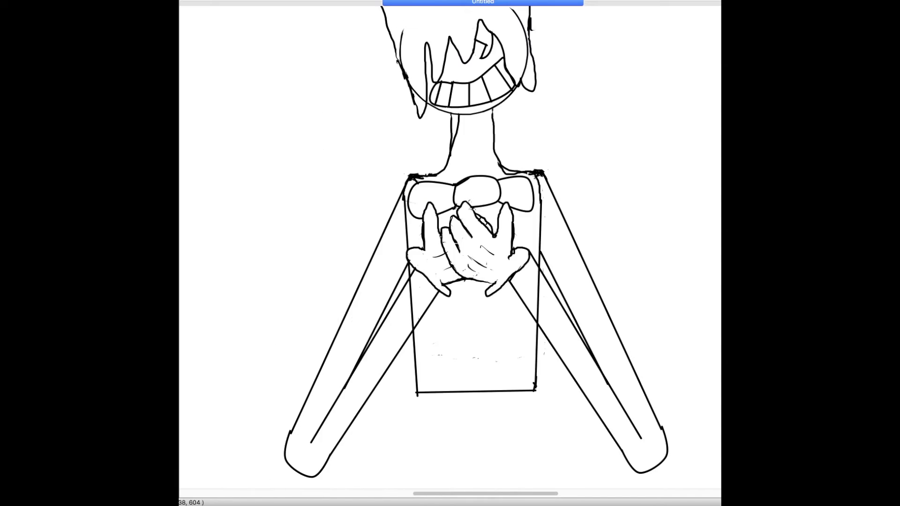
{"action": "scroll", "coordinate": [473, 247], "scroll_direction": "down", "scroll_amount": 3}
{"action": "left_click_drag", "start_coordinate": [464, 280], "coordinate": [415, 324]}
{"action": "left_click_drag", "start_coordinate": [449, 315], "coordinate": [419, 385]}
{"action": "left_click_drag", "start_coordinate": [465, 284], "coordinate": [418, 387]}
{"action": "left_click_drag", "start_coordinate": [525, 287], "coordinate": [527, 385]}
{"action": "left_click_drag", "start_coordinate": [525, 286], "coordinate": [544, 386]}
Add the inner leg lines and hatch both legs with rough dark strokes
{"action": "left_click_drag", "start_coordinate": [490, 297], "coordinate": [465, 366]}
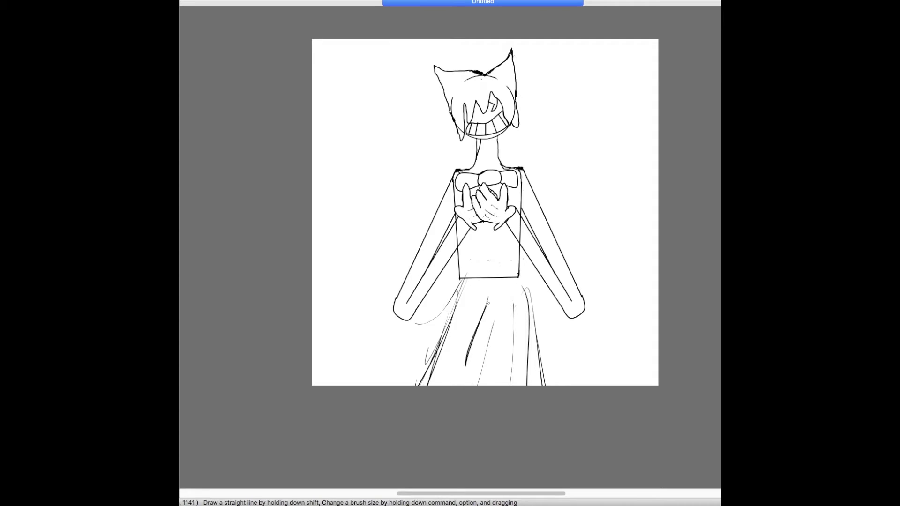
{"action": "left_click_drag", "start_coordinate": [490, 300], "coordinate": [503, 321]}
{"action": "left_click_drag", "start_coordinate": [522, 279], "coordinate": [501, 377]}
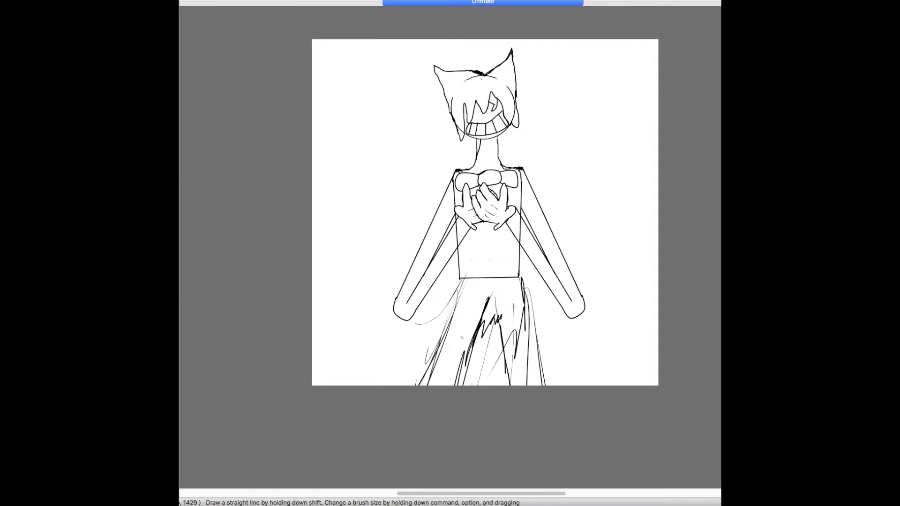
{"action": "left_click_drag", "start_coordinate": [467, 280], "coordinate": [421, 385]}
{"action": "left_click_drag", "start_coordinate": [481, 321], "coordinate": [453, 386]}
{"action": "mouse_move", "coordinate": [534, 305]}
{"action": "left_mouse_down"}
{"action": "mouse_move", "coordinate": [527, 385]}
{"action": "mouse_move", "coordinate": [513, 386]}
{"action": "mouse_move", "coordinate": [523, 386]}
{"action": "left_mouse_up"}
Scribble sloping ground on both sides of the legs along the canvas's lower edge
{"action": "left_click_drag", "start_coordinate": [411, 340], "coordinate": [352, 370]}
{"action": "left_click_drag", "start_coordinate": [457, 328], "coordinate": [331, 385]}
{"action": "mouse_move", "coordinate": [539, 336]}
{"action": "left_mouse_down"}
{"action": "mouse_move", "coordinate": [624, 337]}
{"action": "mouse_move", "coordinate": [656, 366]}
{"action": "mouse_move", "coordinate": [591, 342]}
{"action": "mouse_move", "coordinate": [553, 361]}
{"action": "left_mouse_up"}
{"action": "left_click_drag", "start_coordinate": [309, 395], "coordinate": [365, 357]}
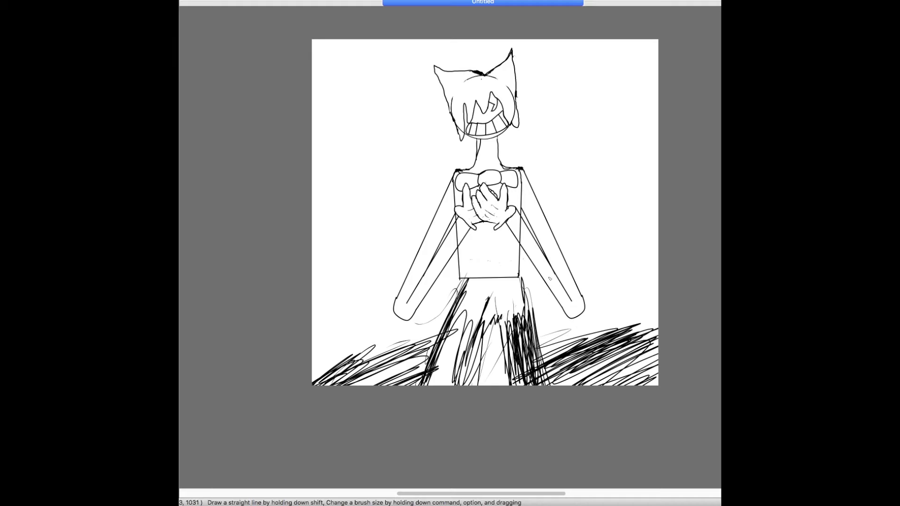
Fill the horns, the hair and its drips around the grinning face with black
{"action": "left_click", "coordinate": [474, 94]}
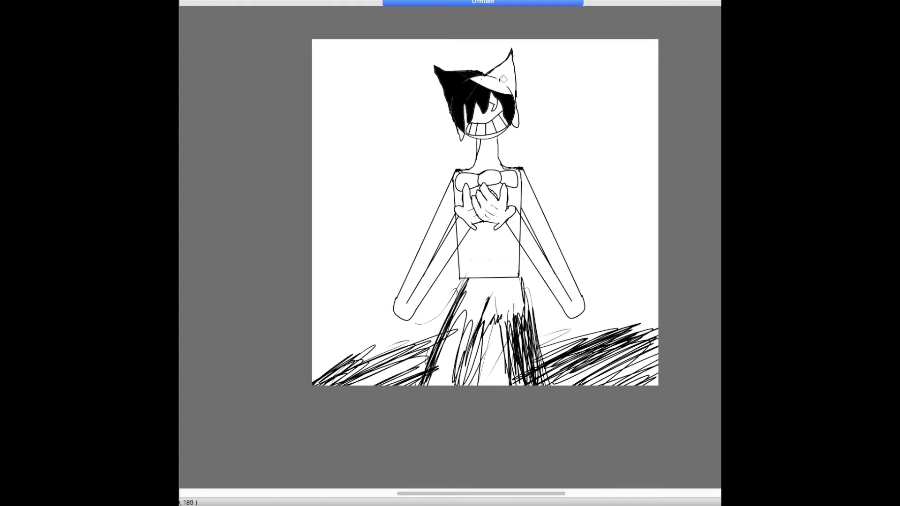
{"action": "left_click", "coordinate": [503, 79]}
{"action": "key", "text": "super+plus"}
{"action": "scroll", "coordinate": [477, 247], "scroll_direction": "up", "scroll_amount": 3}
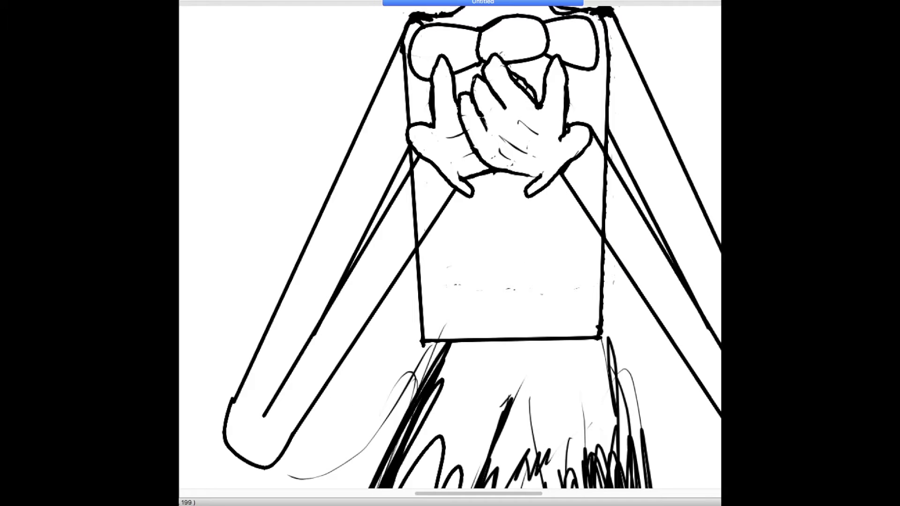
{"action": "scroll", "coordinate": [587, 181], "scroll_direction": "up", "scroll_amount": 7}
{"action": "scroll", "coordinate": [587, 180], "scroll_direction": "right", "scroll_amount": 2}
{"action": "left_click", "coordinate": [410, 145]}
{"action": "left_click", "coordinate": [474, 206]}
{"action": "left_click", "coordinate": [311, 249]}
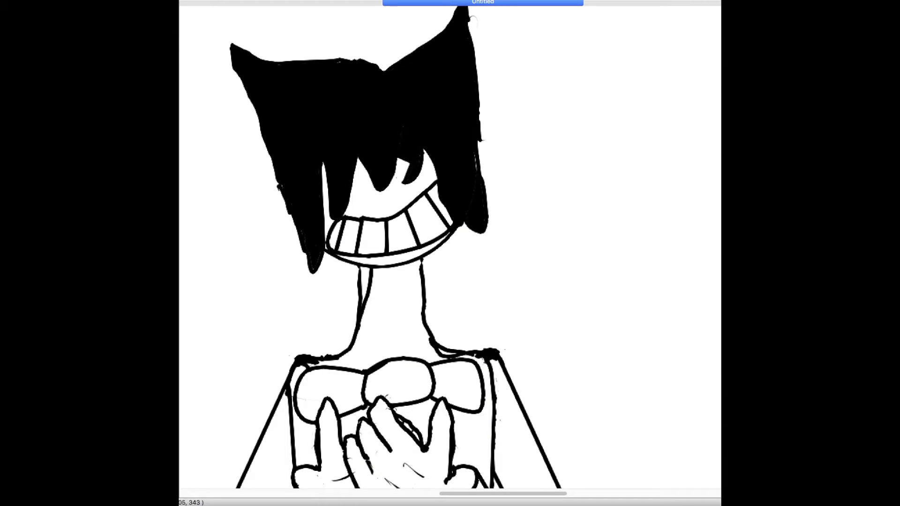
Fill the neck and the chest area beside the right hand with black
{"action": "left_click", "coordinate": [392, 320]}
{"action": "left_click", "coordinate": [367, 284]}
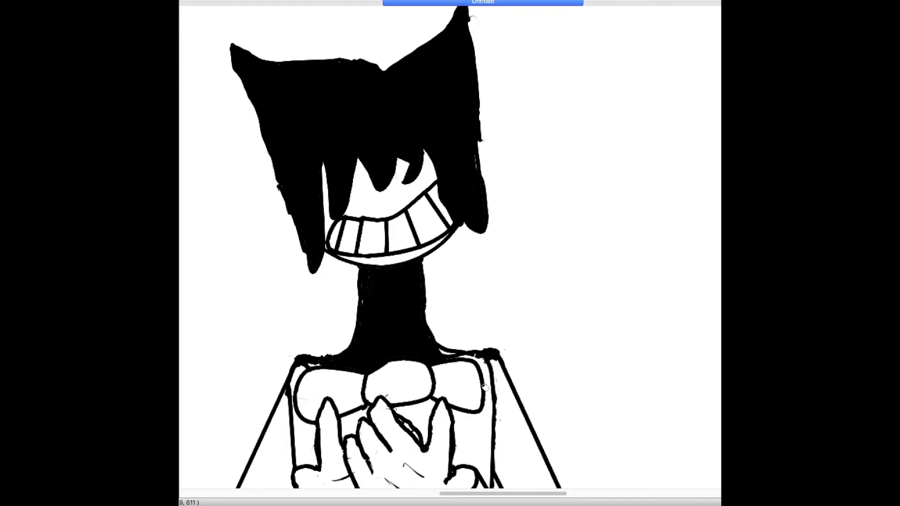
{"action": "left_click", "coordinate": [475, 429]}
Fill both arms and the rest of the torso with black, leaving the hands and bow tie white
{"action": "scroll", "coordinate": [475, 430], "scroll_direction": "down", "scroll_amount": 10}
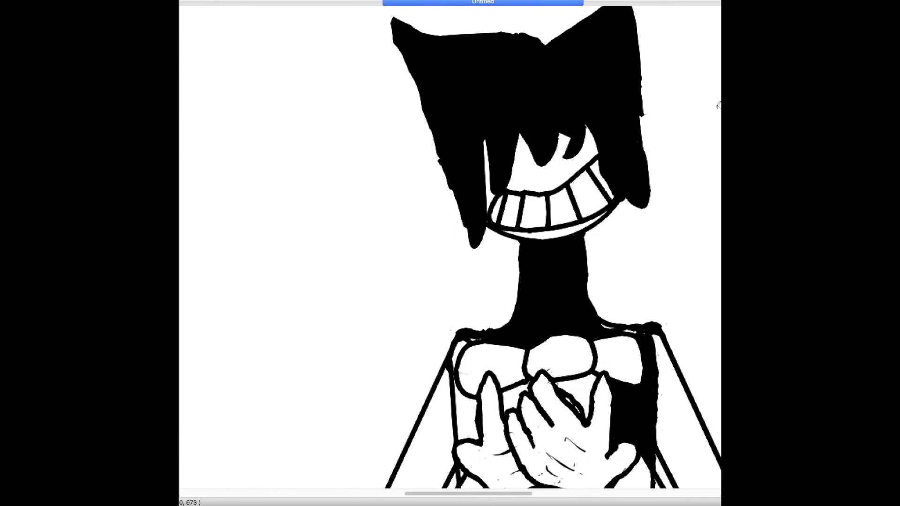
{"action": "scroll", "coordinate": [450, 248], "scroll_direction": "down", "scroll_amount": 3}
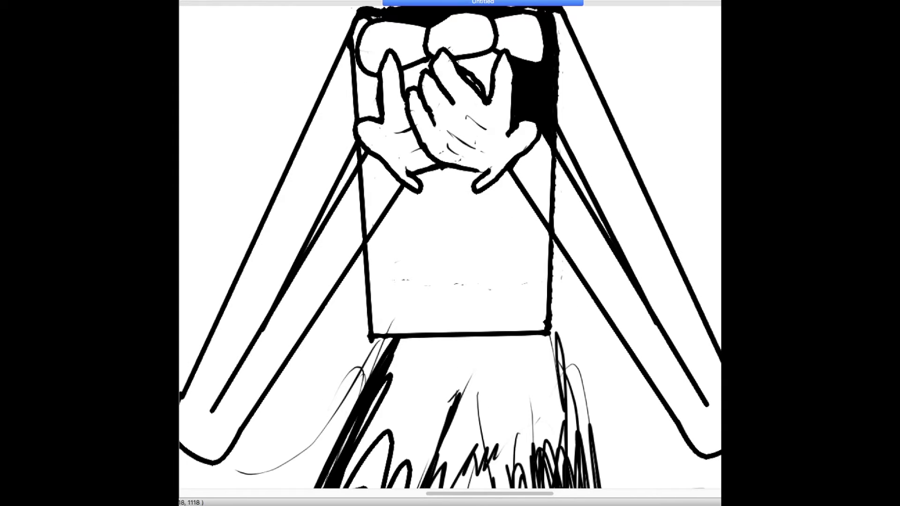
{"action": "left_click", "coordinate": [315, 171]}
{"action": "left_click", "coordinate": [373, 223]}
{"action": "left_click", "coordinate": [375, 90]}
{"action": "left_click", "coordinate": [452, 248]}
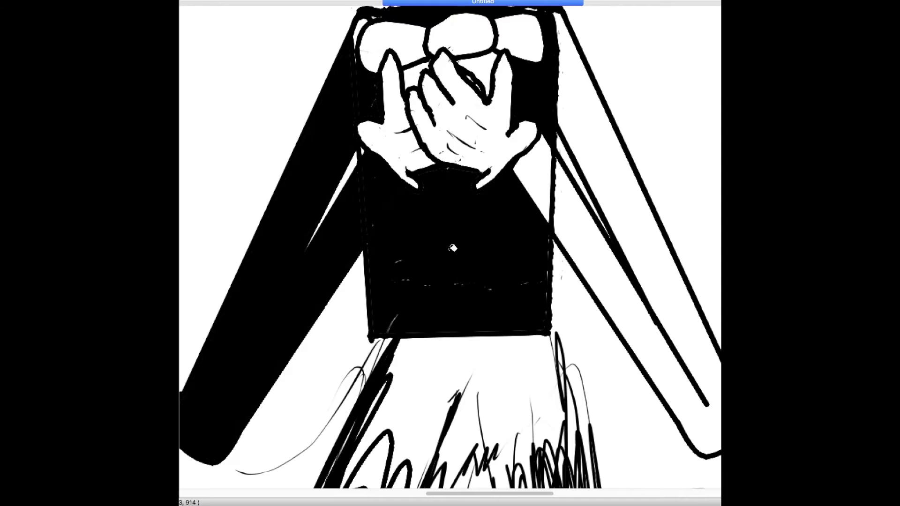
{"action": "left_click", "coordinate": [569, 203]}
{"action": "left_click", "coordinate": [548, 171]}
Fill the hip area below the torso with black and thicken the left leg's outer edge with strokes
{"action": "scroll", "coordinate": [450, 248], "scroll_direction": "down", "scroll_amount": 5}
{"action": "scroll", "coordinate": [450, 247], "scroll_direction": "left", "scroll_amount": 3}
{"action": "left_click", "coordinate": [553, 192]}
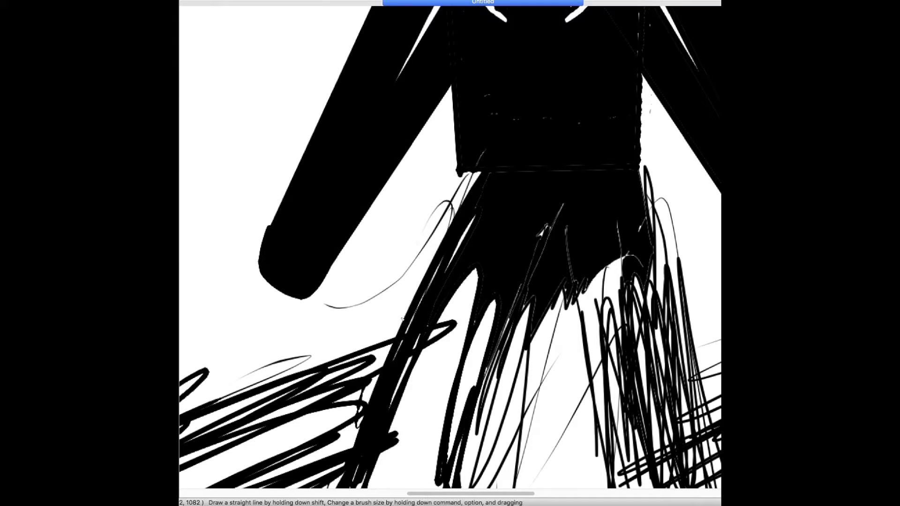
{"action": "left_click", "coordinate": [448, 225]}
{"action": "left_click", "coordinate": [421, 277]}
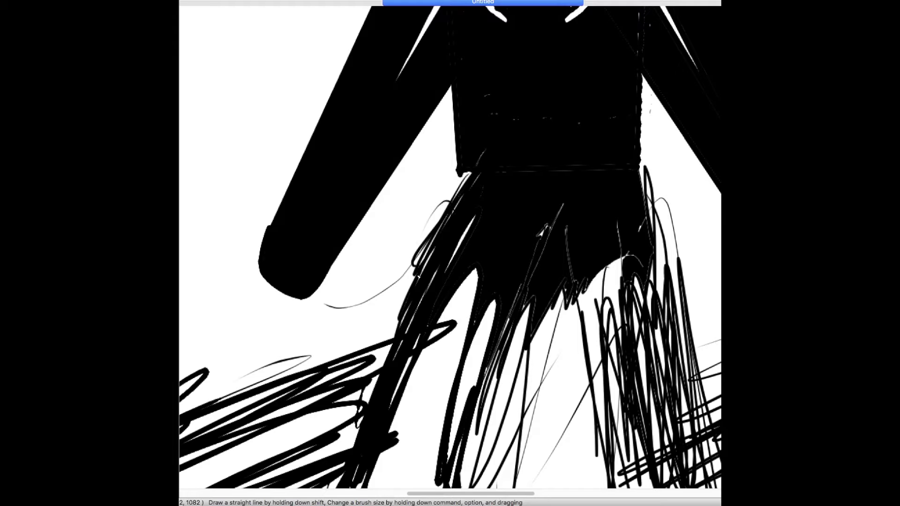
{"action": "left_click_drag", "start_coordinate": [402, 302], "coordinate": [373, 401]}
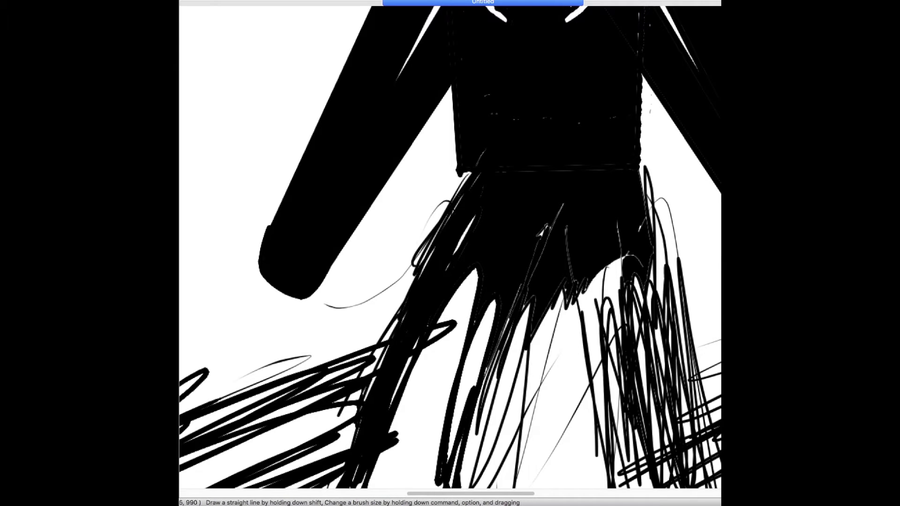
Paint both legs solid black down to the canvas edge, leaving a narrow gap between them
{"action": "key", "text": "super+minus"}
{"action": "key", "text": "super+minus"}
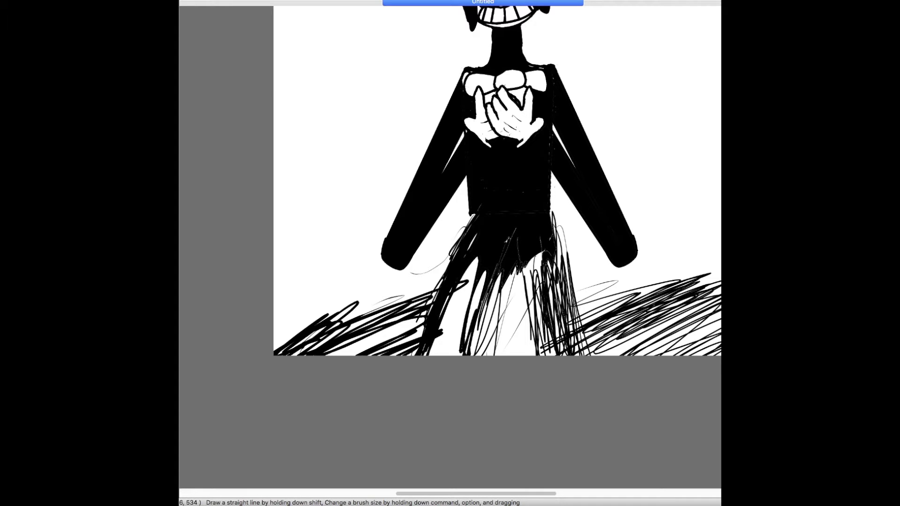
{"action": "mouse_move", "coordinate": [474, 217]}
{"action": "left_mouse_down"}
{"action": "mouse_move", "coordinate": [422, 328]}
{"action": "mouse_move", "coordinate": [446, 354]}
{"action": "left_mouse_up"}
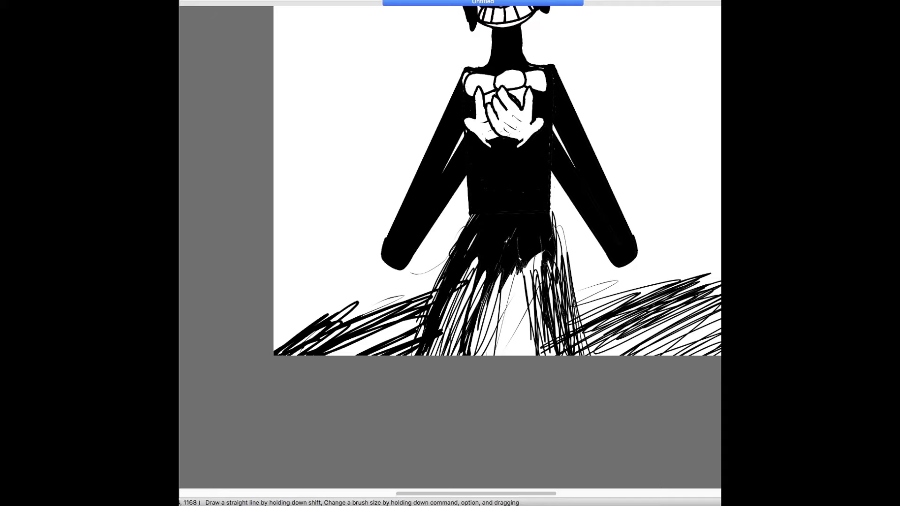
{"action": "left_click_drag", "start_coordinate": [473, 239], "coordinate": [439, 354]}
{"action": "left_click_drag", "start_coordinate": [479, 266], "coordinate": [457, 354]}
{"action": "mouse_move", "coordinate": [497, 272]}
{"action": "left_mouse_down"}
{"action": "mouse_move", "coordinate": [468, 354]}
{"action": "mouse_move", "coordinate": [479, 354]}
{"action": "left_mouse_up"}
{"action": "left_click_drag", "start_coordinate": [447, 265], "coordinate": [430, 311]}
{"action": "mouse_move", "coordinate": [525, 244]}
{"action": "left_mouse_down"}
{"action": "mouse_move", "coordinate": [533, 368]}
{"action": "mouse_move", "coordinate": [557, 351]}
{"action": "left_mouse_up"}
{"action": "left_click_drag", "start_coordinate": [554, 219], "coordinate": [574, 351]}
{"action": "left_click_drag", "start_coordinate": [558, 286], "coordinate": [568, 354]}
{"action": "left_click_drag", "start_coordinate": [539, 253], "coordinate": [542, 312]}
{"action": "left_click_drag", "start_coordinate": [472, 216], "coordinate": [512, 240]}
{"action": "left_click_drag", "start_coordinate": [573, 310], "coordinate": [577, 354]}
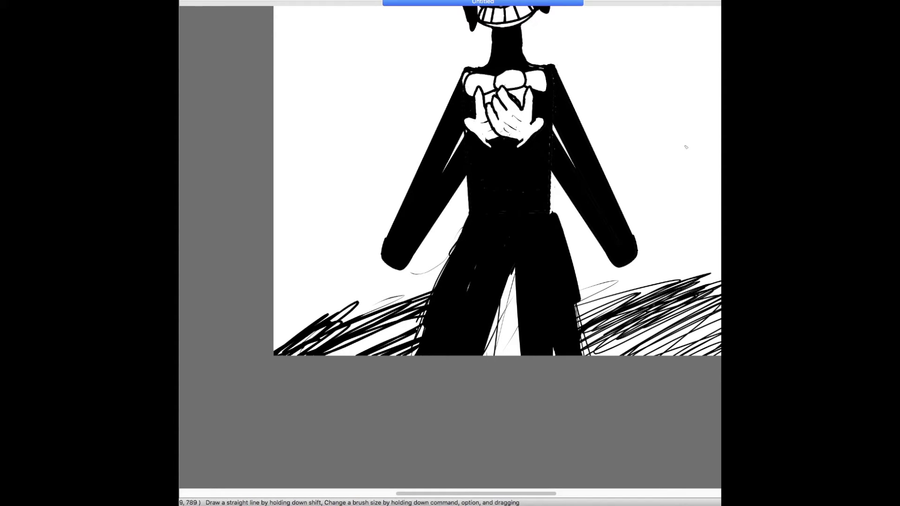
Paint the ground solid black across the full canvas width, covering the lower legs
{"action": "left_click_drag", "start_coordinate": [579, 293], "coordinate": [656, 338]}
{"action": "left_click_drag", "start_coordinate": [586, 323], "coordinate": [678, 310]}
{"action": "left_click_drag", "start_coordinate": [607, 300], "coordinate": [717, 347]}
{"action": "mouse_move", "coordinate": [719, 307]}
{"action": "left_mouse_down"}
{"action": "mouse_move", "coordinate": [619, 359]}
{"action": "mouse_move", "coordinate": [609, 308]}
{"action": "left_mouse_up"}
{"action": "mouse_move", "coordinate": [617, 353]}
{"action": "left_mouse_down"}
{"action": "mouse_move", "coordinate": [627, 286]}
{"action": "mouse_move", "coordinate": [610, 283]}
{"action": "mouse_move", "coordinate": [700, 290]}
{"action": "mouse_move", "coordinate": [654, 287]}
{"action": "mouse_move", "coordinate": [695, 324]}
{"action": "mouse_move", "coordinate": [707, 305]}
{"action": "left_mouse_up"}
{"action": "mouse_move", "coordinate": [403, 290]}
{"action": "left_mouse_down"}
{"action": "mouse_move", "coordinate": [281, 337]}
{"action": "mouse_move", "coordinate": [328, 286]}
{"action": "mouse_move", "coordinate": [421, 328]}
{"action": "mouse_move", "coordinate": [436, 286]}
{"action": "left_mouse_up"}
{"action": "mouse_move", "coordinate": [427, 328]}
{"action": "left_mouse_down"}
{"action": "mouse_move", "coordinate": [410, 325]}
{"action": "mouse_move", "coordinate": [396, 354]}
{"action": "mouse_move", "coordinate": [300, 340]}
{"action": "mouse_move", "coordinate": [279, 300]}
{"action": "left_mouse_up"}
{"action": "mouse_move", "coordinate": [496, 316]}
{"action": "left_mouse_down"}
{"action": "mouse_move", "coordinate": [502, 347]}
{"action": "mouse_move", "coordinate": [513, 354]}
{"action": "left_mouse_up"}
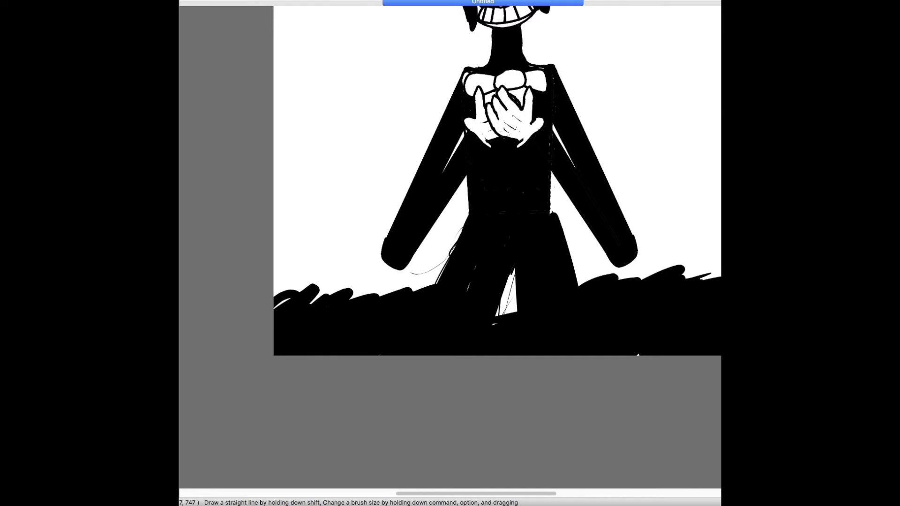
Fill the white gaps between the hands and bow tie with black and touch up the shoulder and torso specks
{"action": "scroll", "coordinate": [458, 358], "scroll_direction": "up", "scroll_amount": 5}
{"action": "scroll", "coordinate": [458, 358], "scroll_direction": "right", "scroll_amount": 3}
{"action": "scroll", "coordinate": [458, 357], "scroll_direction": "down", "scroll_amount": 1}
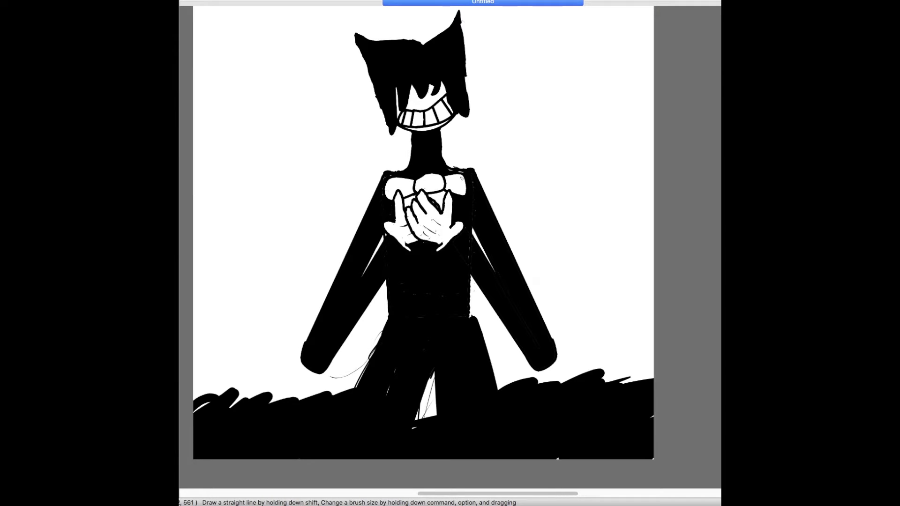
{"action": "left_click_drag", "start_coordinate": [435, 204], "coordinate": [446, 196]}
{"action": "left_click", "coordinate": [442, 199]}
{"action": "left_click", "coordinate": [412, 200]}
{"action": "left_click", "coordinate": [447, 164]}
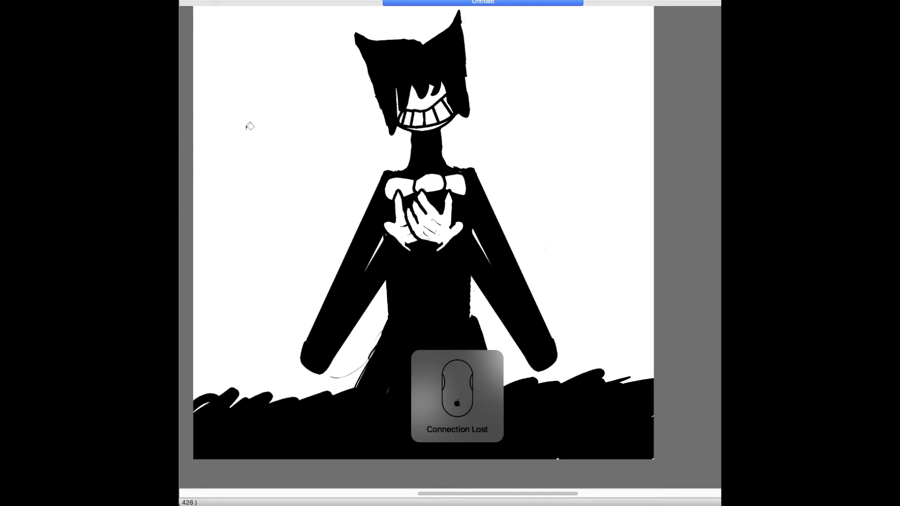
Fill the background, the gap between the legs and the white areas of face, bow tie and hands with ochre
{"action": "left_click", "coordinate": [296, 133]}
{"action": "left_click", "coordinate": [430, 411]}
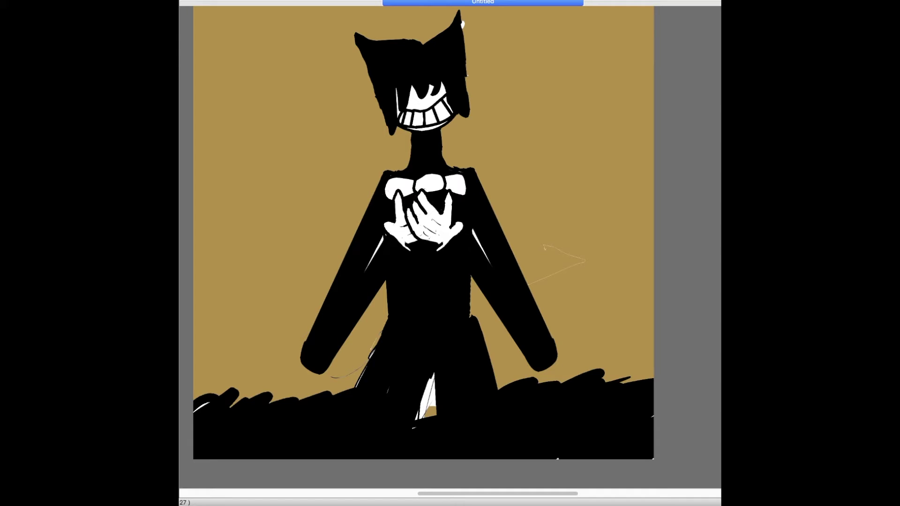
{"action": "left_click", "coordinate": [390, 238]}
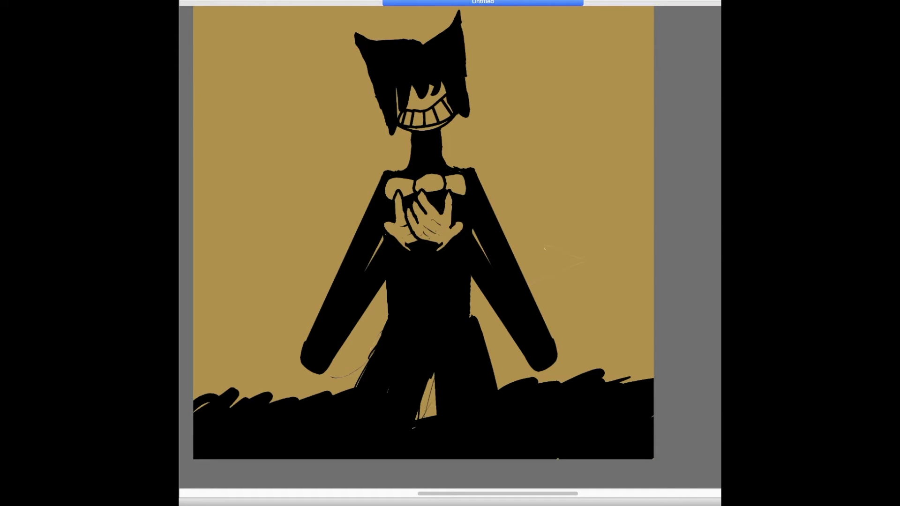
Fill both hands, the three bow tie sections and the face area above the teeth with white
{"action": "key", "text": "super+z"}
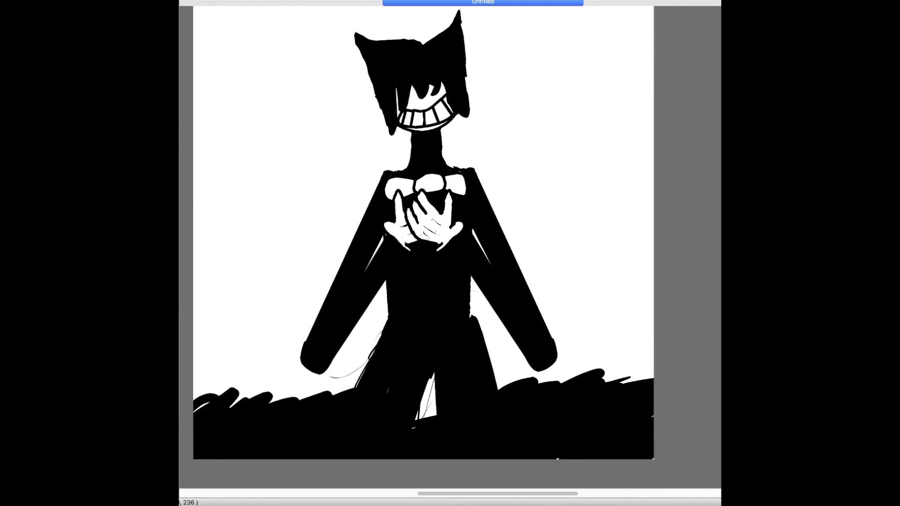
{"action": "key", "text": "super+shift+z"}
{"action": "left_click", "coordinate": [436, 210]}
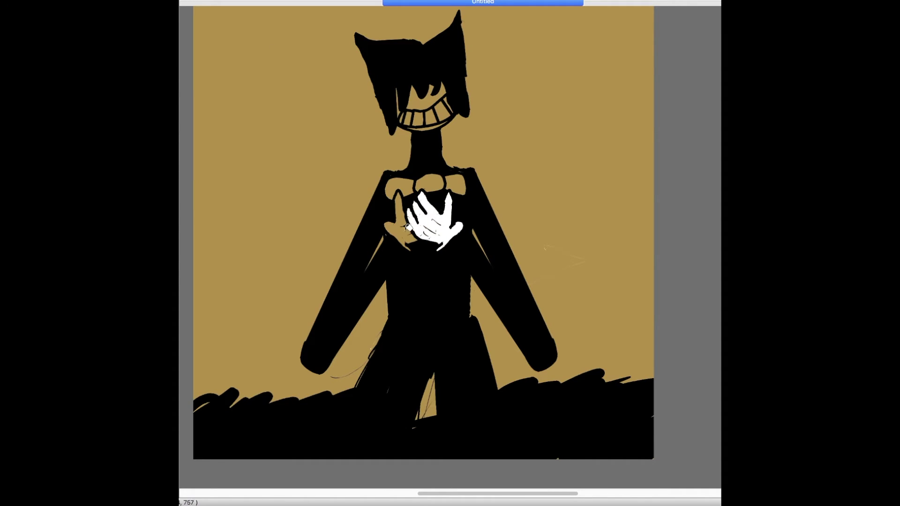
{"action": "left_click", "coordinate": [408, 215]}
{"action": "left_click", "coordinate": [413, 187]}
{"action": "left_click", "coordinate": [455, 179]}
{"action": "left_click", "coordinate": [455, 185]}
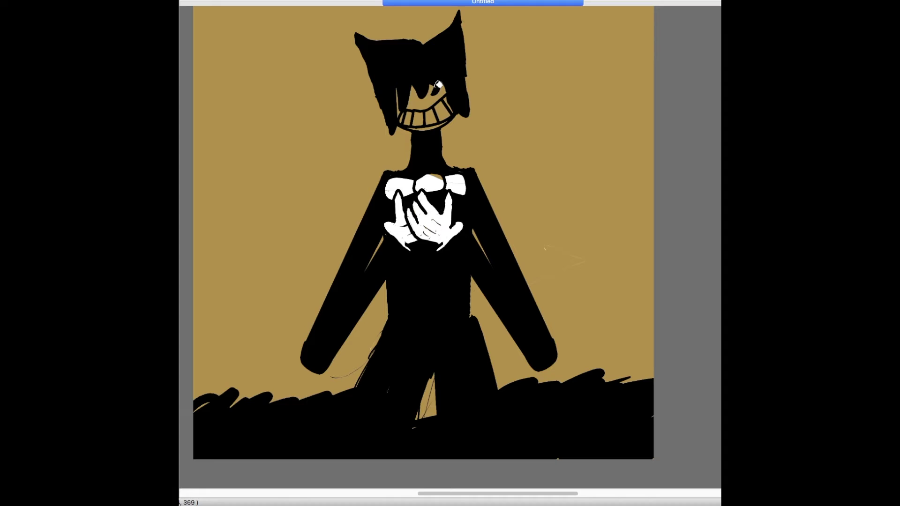
{"action": "left_click", "coordinate": [428, 96]}
Cover the leftover ochre corner of the bow tie knot and the specks in the fingers with white
{"action": "key", "text": "super+plus"}
{"action": "key", "text": "super+plus"}
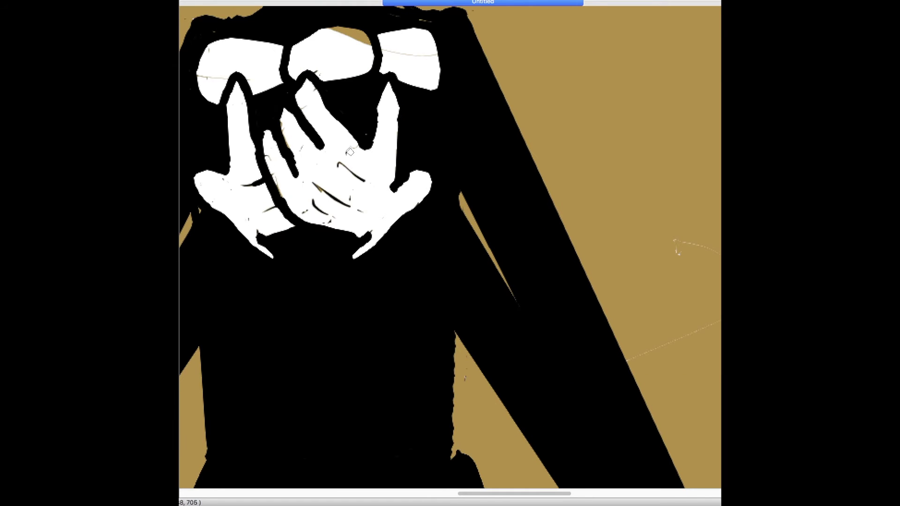
{"action": "left_click", "coordinate": [358, 35]}
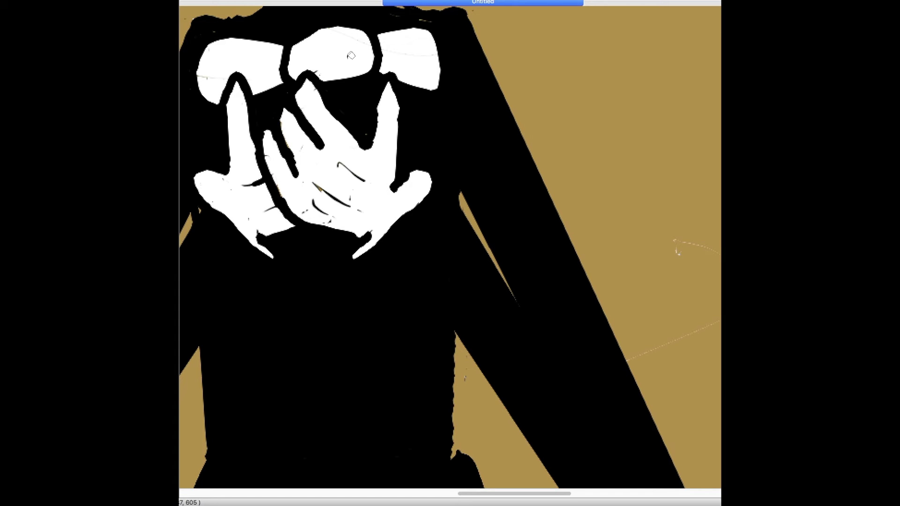
{"action": "key", "text": "b"}
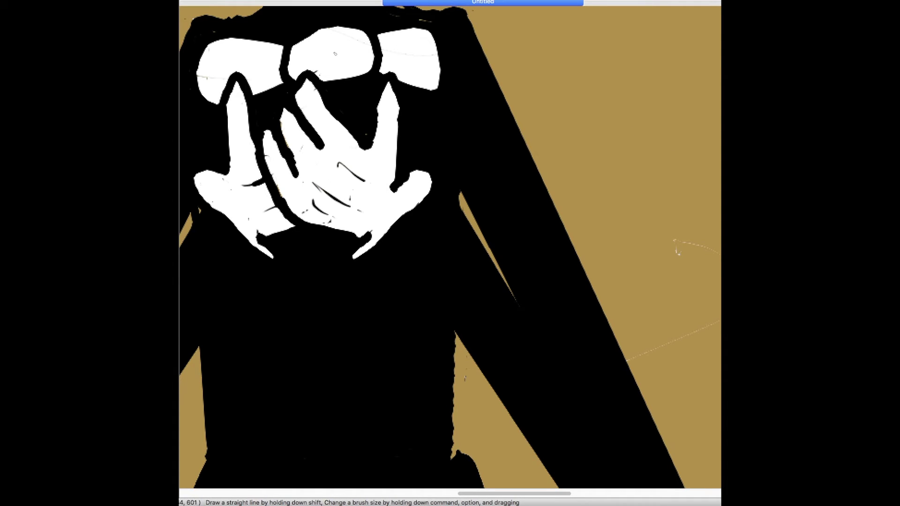
Fill the teeth, the lower lip strip and the thin gap beside the face with white
{"action": "scroll", "coordinate": [204, 167], "scroll_direction": "up", "scroll_amount": 10}
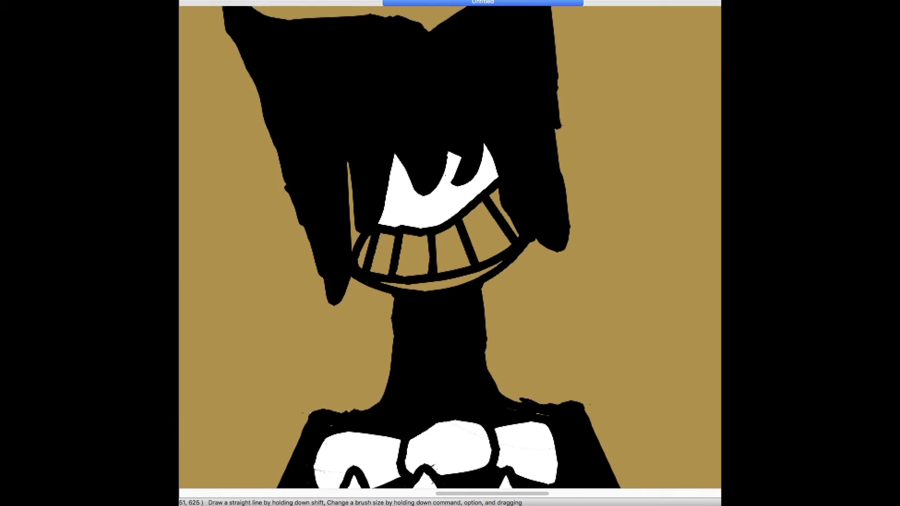
{"action": "mouse_move", "coordinate": [202, 150]}
{"action": "left_mouse_down"}
{"action": "mouse_move", "coordinate": [210, 227]}
{"action": "mouse_move", "coordinate": [206, 203]}
{"action": "mouse_move", "coordinate": [211, 214]}
{"action": "mouse_move", "coordinate": [221, 200]}
{"action": "mouse_move", "coordinate": [217, 254]}
{"action": "mouse_move", "coordinate": [220, 234]}
{"action": "mouse_move", "coordinate": [243, 222]}
{"action": "left_mouse_up"}
{"action": "left_click", "coordinate": [181, 65]}
{"action": "left_click", "coordinate": [264, 241]}
{"action": "left_click", "coordinate": [302, 233]}
{"action": "left_click", "coordinate": [339, 218]}
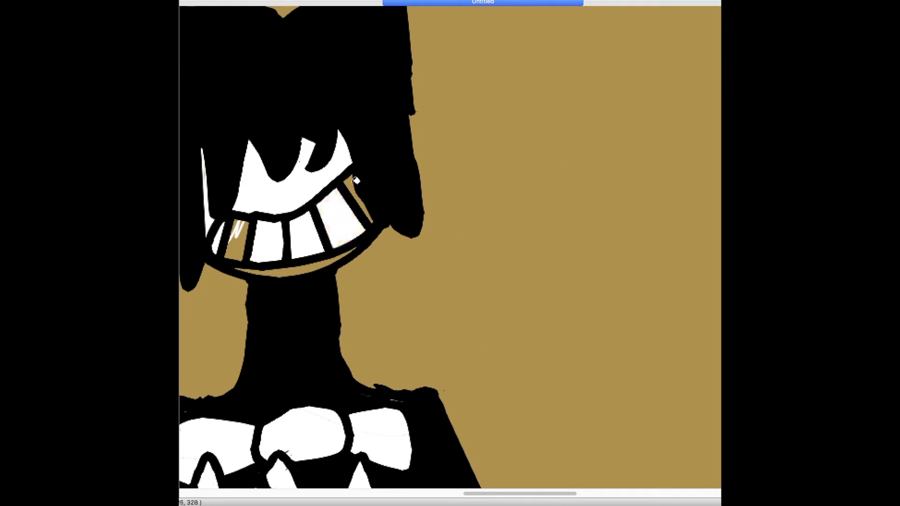
{"action": "left_click", "coordinate": [357, 187]}
{"action": "left_click", "coordinate": [301, 269]}
{"action": "left_click", "coordinate": [242, 238]}
{"action": "key", "text": "b"}
{"action": "left_click_drag", "start_coordinate": [229, 243], "coordinate": [236, 223]}
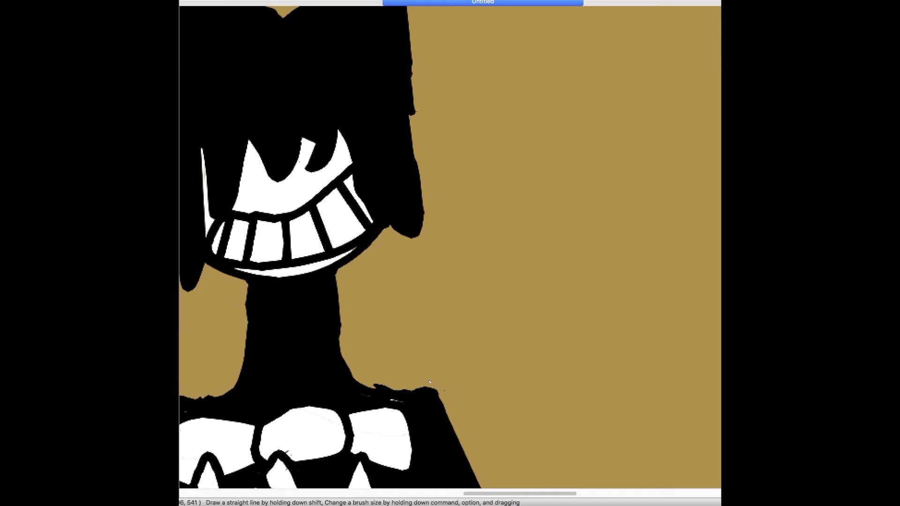
Touch up the edges of both hands around the wrists and thumb with small white brush strokes
{"action": "scroll", "coordinate": [301, 196], "scroll_direction": "down", "scroll_amount": 10}
{"action": "scroll", "coordinate": [301, 196], "scroll_direction": "left", "scroll_amount": 5}
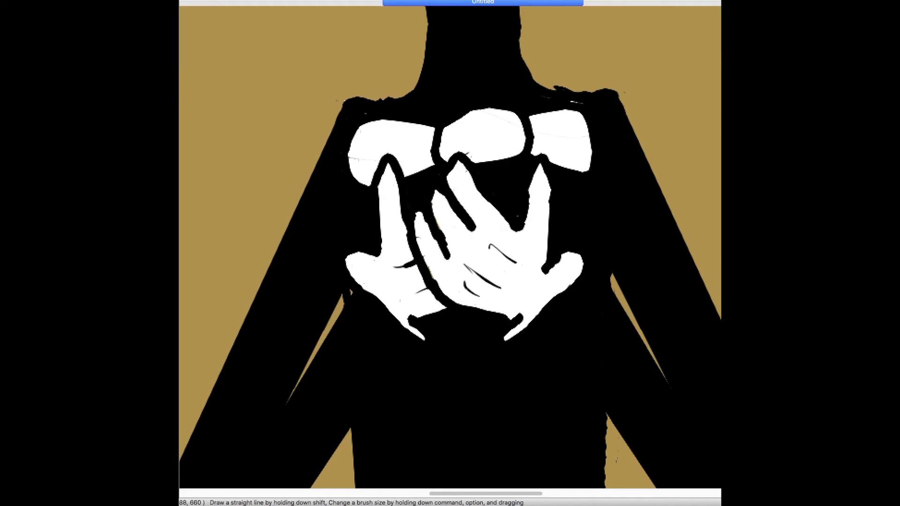
{"action": "left_click_drag", "start_coordinate": [521, 315], "coordinate": [520, 321]}
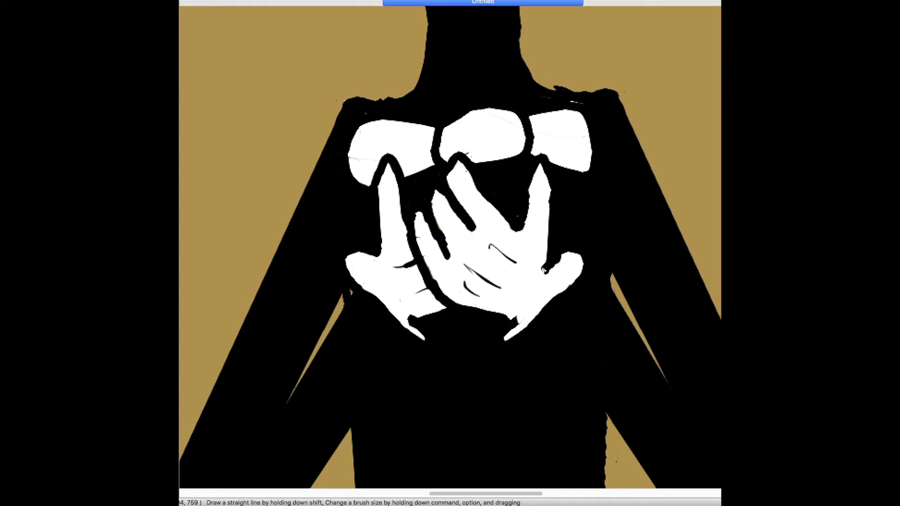
{"action": "left_click_drag", "start_coordinate": [410, 317], "coordinate": [411, 324]}
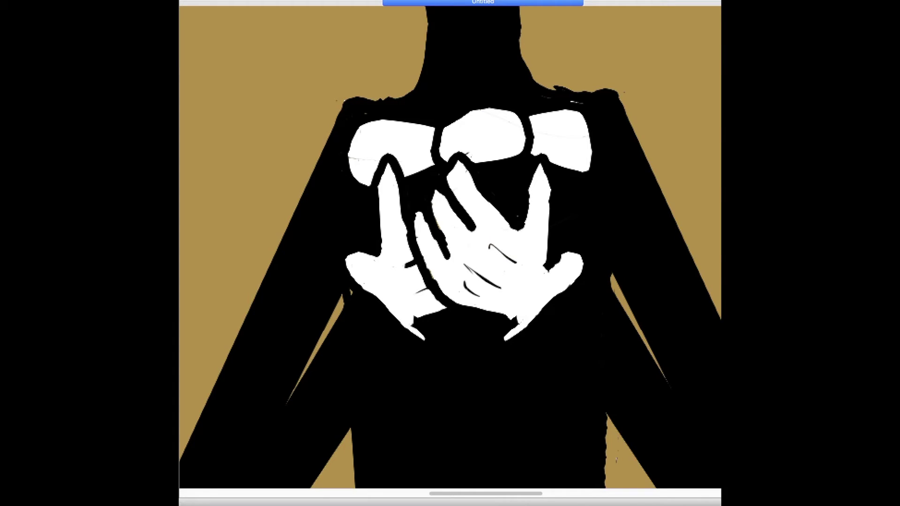
{"action": "key", "text": "super+minus"}
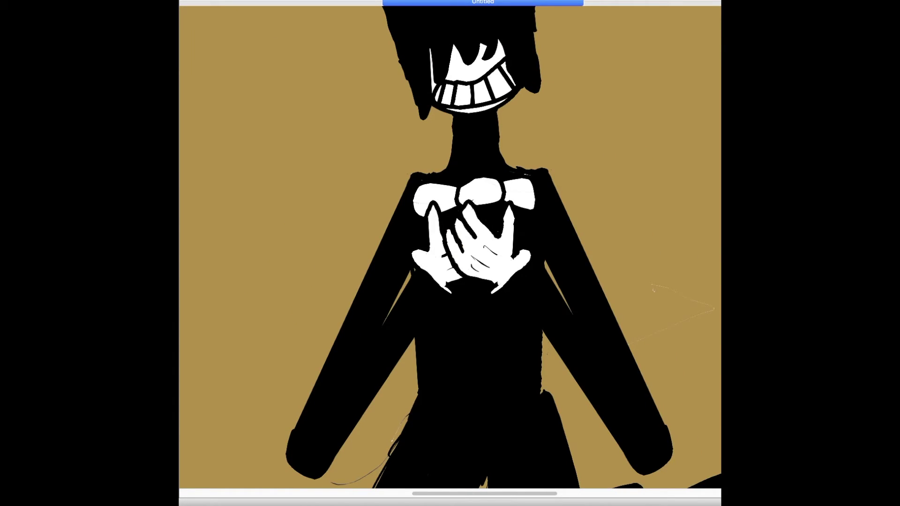
{"action": "left_click", "coordinate": [392, 234]}
{"action": "scroll", "coordinate": [392, 235], "scroll_direction": "down", "scroll_amount": 5}
{"action": "scroll", "coordinate": [392, 234], "scroll_direction": "left", "scroll_amount": 2}
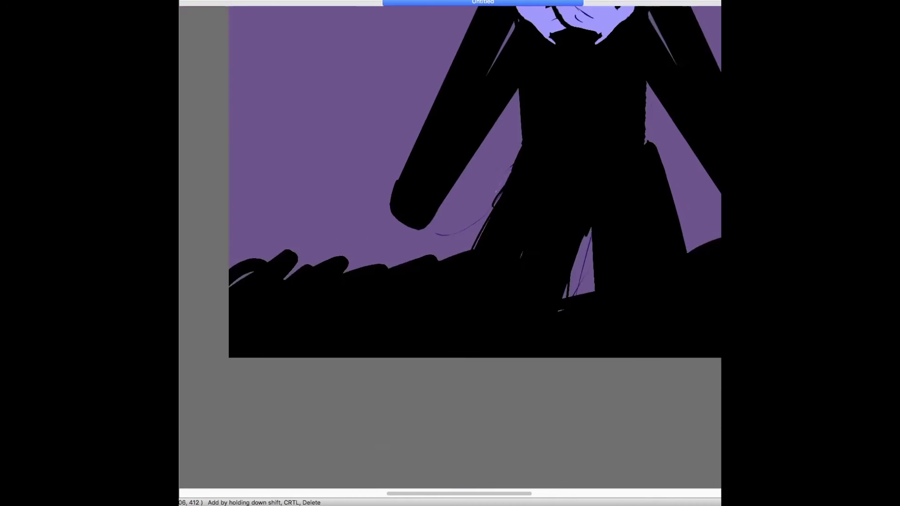
{"action": "scroll", "coordinate": [392, 234], "scroll_direction": "up", "scroll_amount": 9}
{"action": "scroll", "coordinate": [392, 234], "scroll_direction": "right", "scroll_amount": 1}
{"action": "left_click", "coordinate": [215, 270]}
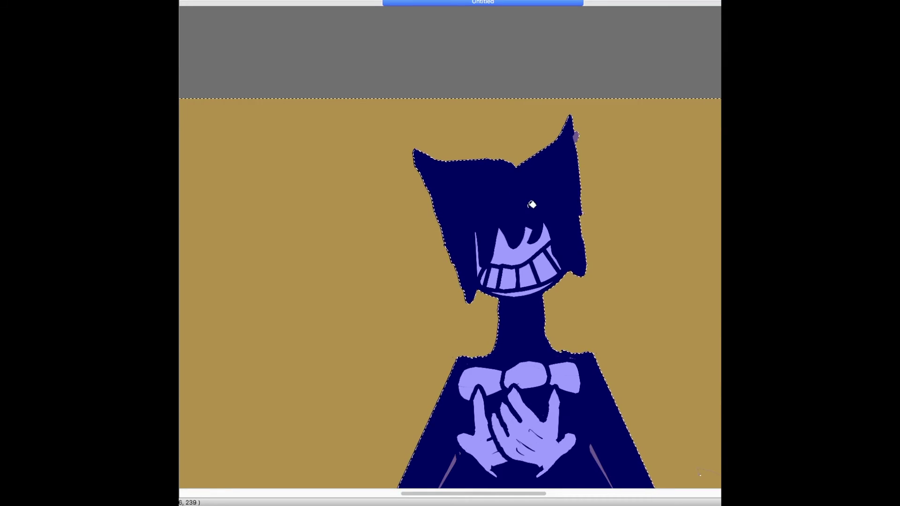
{"action": "scroll", "coordinate": [583, 154], "scroll_direction": "down", "scroll_amount": 10}
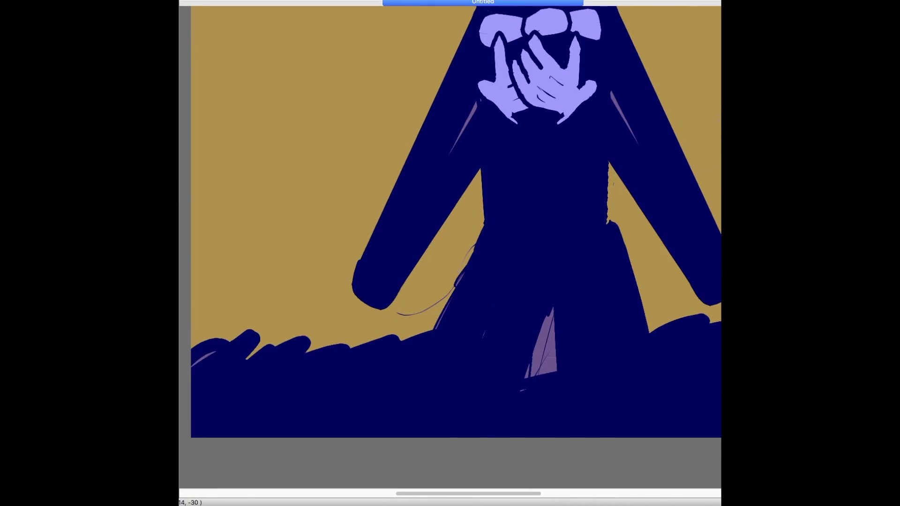
{"action": "scroll", "coordinate": [450, 253], "scroll_direction": "up", "scroll_amount": 10}
{"action": "left_click_drag", "start_coordinate": [265, 198], "coordinate": [257, 201]}
{"action": "left_click", "coordinate": [359, 181]}
{"action": "left_click_drag", "start_coordinate": [358, 180], "coordinate": [376, 160]}
{"action": "left_click_drag", "start_coordinate": [277, 166], "coordinate": [257, 168]}
{"action": "left_click", "coordinate": [257, 169]}
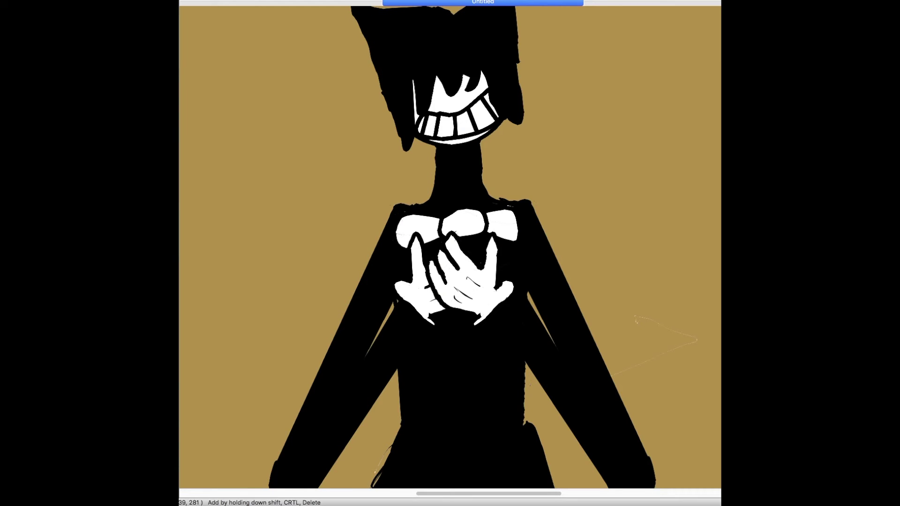
{"action": "scroll", "coordinate": [255, 169], "scroll_direction": "down", "scroll_amount": 5}
{"action": "scroll", "coordinate": [256, 169], "scroll_direction": "up", "scroll_amount": 8}
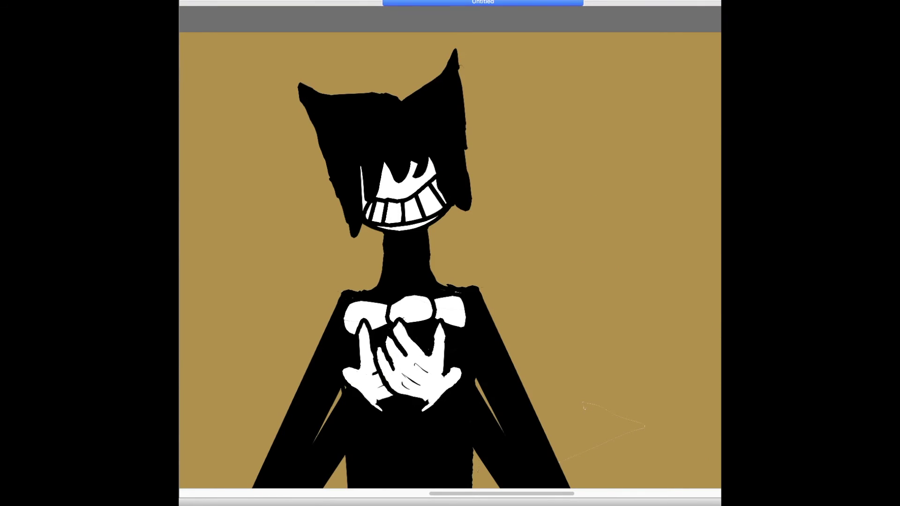
{"action": "left_click_drag", "start_coordinate": [306, 111], "coordinate": [315, 133]}
{"action": "mouse_move", "coordinate": [324, 163]}
{"action": "left_mouse_down"}
{"action": "mouse_move", "coordinate": [338, 191]}
{"action": "mouse_move", "coordinate": [355, 244]}
{"action": "left_mouse_up"}
{"action": "mouse_move", "coordinate": [307, 120]}
{"action": "left_mouse_down"}
{"action": "mouse_move", "coordinate": [320, 90]}
{"action": "mouse_move", "coordinate": [381, 95]}
{"action": "mouse_move", "coordinate": [382, 109]}
{"action": "mouse_move", "coordinate": [421, 86]}
{"action": "mouse_move", "coordinate": [406, 106]}
{"action": "mouse_move", "coordinate": [446, 60]}
{"action": "mouse_move", "coordinate": [464, 88]}
{"action": "mouse_move", "coordinate": [436, 78]}
{"action": "mouse_move", "coordinate": [464, 59]}
{"action": "mouse_move", "coordinate": [469, 101]}
{"action": "left_mouse_up"}
{"action": "key", "text": "super+z"}
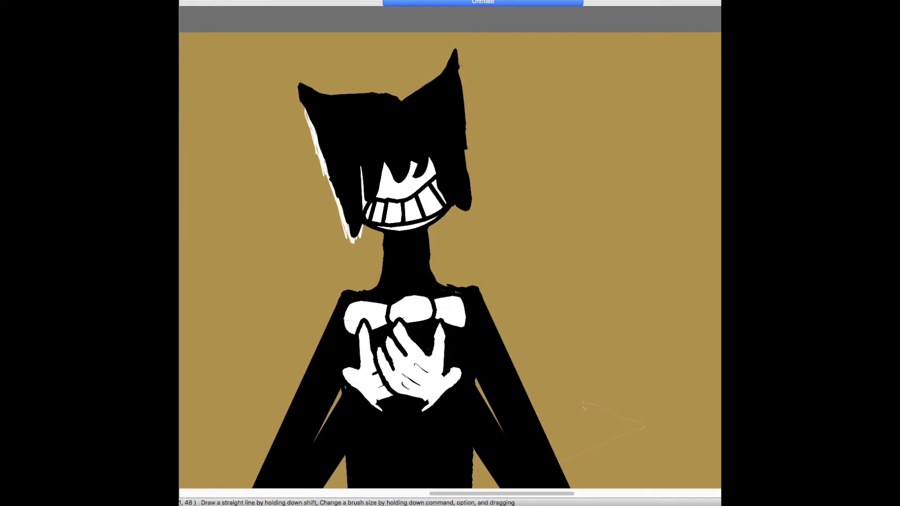
{"action": "key", "text": "super+z"}
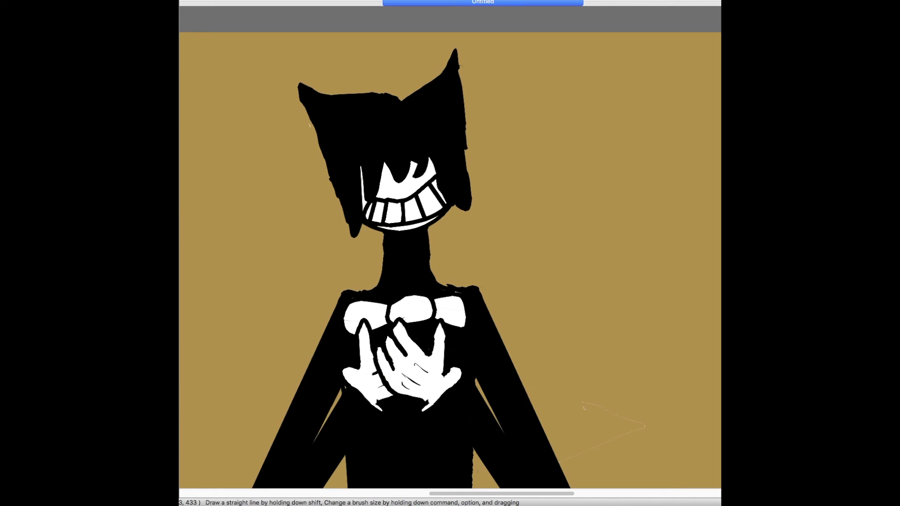
Paint a rough white outline around the horned head, down the neck and over the left shoulder
{"action": "left_click_drag", "start_coordinate": [341, 210], "coordinate": [296, 85]}
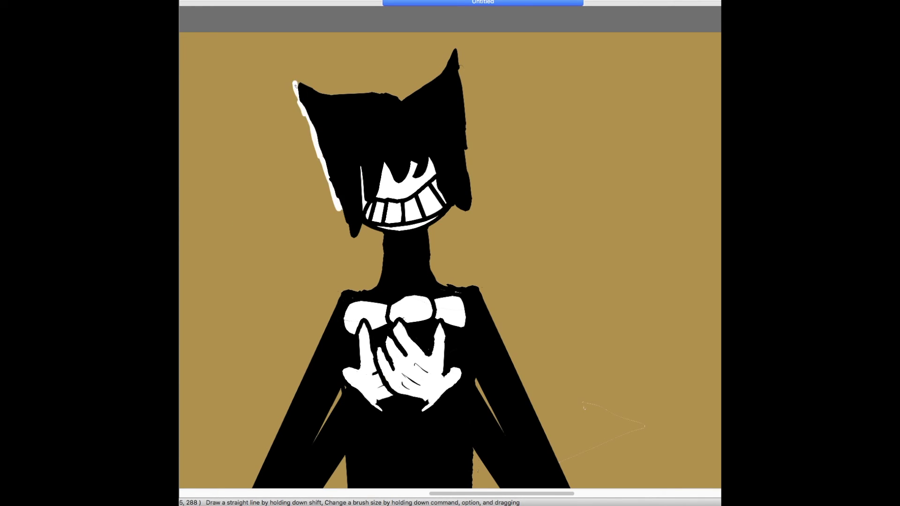
{"action": "mouse_move", "coordinate": [308, 121]}
{"action": "left_mouse_down"}
{"action": "mouse_move", "coordinate": [353, 241]}
{"action": "mouse_move", "coordinate": [369, 235]}
{"action": "mouse_move", "coordinate": [377, 270]}
{"action": "mouse_move", "coordinate": [363, 290]}
{"action": "mouse_move", "coordinate": [347, 291]}
{"action": "mouse_move", "coordinate": [308, 368]}
{"action": "left_mouse_up"}
{"action": "mouse_move", "coordinate": [431, 277]}
{"action": "left_mouse_down"}
{"action": "mouse_move", "coordinate": [432, 226]}
{"action": "mouse_move", "coordinate": [461, 206]}
{"action": "mouse_move", "coordinate": [467, 77]}
{"action": "mouse_move", "coordinate": [400, 98]}
{"action": "mouse_move", "coordinate": [426, 78]}
{"action": "left_mouse_up"}
{"action": "left_click_drag", "start_coordinate": [336, 92], "coordinate": [408, 96]}
Continue the white outline around the left arm, both sides of the torso, the hips and the leg gap
{"action": "scroll", "coordinate": [408, 96], "scroll_direction": "down", "scroll_amount": 5}
{"action": "scroll", "coordinate": [408, 97], "scroll_direction": "left", "scroll_amount": 5}
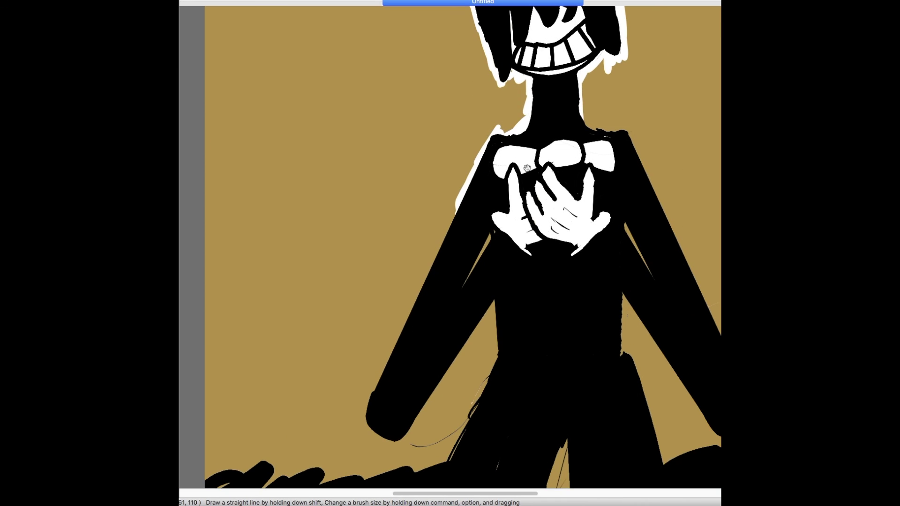
{"action": "mouse_move", "coordinate": [459, 202]}
{"action": "left_mouse_down"}
{"action": "mouse_move", "coordinate": [390, 350]}
{"action": "mouse_move", "coordinate": [366, 434]}
{"action": "mouse_move", "coordinate": [397, 439]}
{"action": "mouse_move", "coordinate": [425, 416]}
{"action": "mouse_move", "coordinate": [489, 311]}
{"action": "mouse_move", "coordinate": [470, 295]}
{"action": "mouse_move", "coordinate": [485, 268]}
{"action": "mouse_move", "coordinate": [500, 317]}
{"action": "mouse_move", "coordinate": [489, 382]}
{"action": "mouse_move", "coordinate": [463, 427]}
{"action": "left_mouse_up"}
{"action": "left_click_drag", "start_coordinate": [489, 378], "coordinate": [493, 362]}
{"action": "left_click_drag", "start_coordinate": [565, 442], "coordinate": [567, 479]}
{"action": "mouse_move", "coordinate": [624, 346]}
{"action": "left_mouse_down"}
{"action": "mouse_move", "coordinate": [653, 418]}
{"action": "mouse_move", "coordinate": [625, 298]}
{"action": "left_mouse_up"}
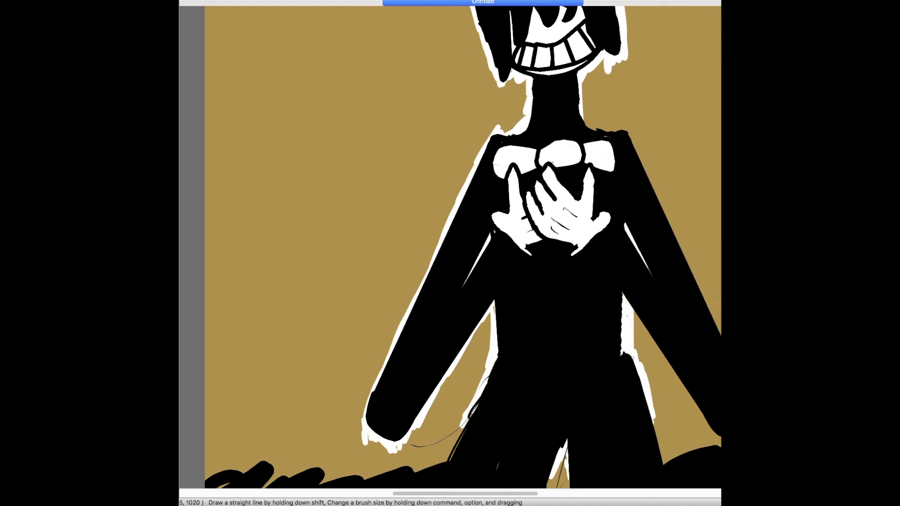
Paint a white outline along the right shoulder and around both edges and the end of the right arm
{"action": "left_click_drag", "start_coordinate": [653, 332], "coordinate": [668, 362]}
{"action": "left_click_drag", "start_coordinate": [634, 313], "coordinate": [650, 349]}
{"action": "left_click_drag", "start_coordinate": [653, 353], "coordinate": [694, 417]}
{"action": "left_click_drag", "start_coordinate": [682, 386], "coordinate": [705, 426]}
{"action": "scroll", "coordinate": [705, 426], "scroll_direction": "right", "scroll_amount": 8}
{"action": "mouse_move", "coordinate": [407, 116]}
{"action": "left_mouse_down"}
{"action": "mouse_move", "coordinate": [385, 105]}
{"action": "mouse_move", "coordinate": [430, 117]}
{"action": "left_mouse_up"}
{"action": "mouse_move", "coordinate": [437, 121]}
{"action": "left_mouse_down"}
{"action": "mouse_move", "coordinate": [485, 232]}
{"action": "mouse_move", "coordinate": [489, 216]}
{"action": "mouse_move", "coordinate": [500, 271]}
{"action": "left_mouse_up"}
{"action": "left_click_drag", "start_coordinate": [485, 219], "coordinate": [533, 344]}
{"action": "left_click_drag", "start_coordinate": [538, 311], "coordinate": [550, 367]}
{"action": "left_click_drag", "start_coordinate": [562, 399], "coordinate": [509, 430]}
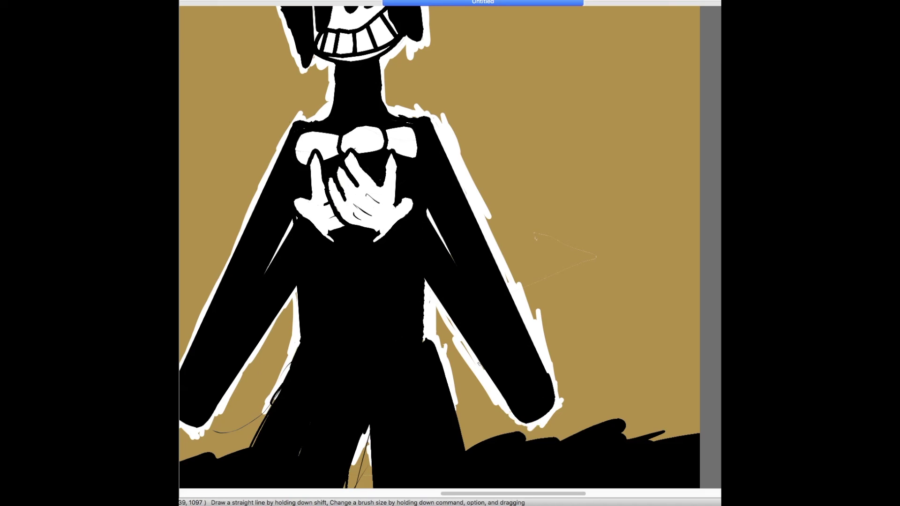
Thicken the white outline along the outer edge of the left arm from the shoulder down
{"action": "left_click_drag", "start_coordinate": [295, 118], "coordinate": [248, 185]}
{"action": "left_click_drag", "start_coordinate": [277, 152], "coordinate": [208, 295]}
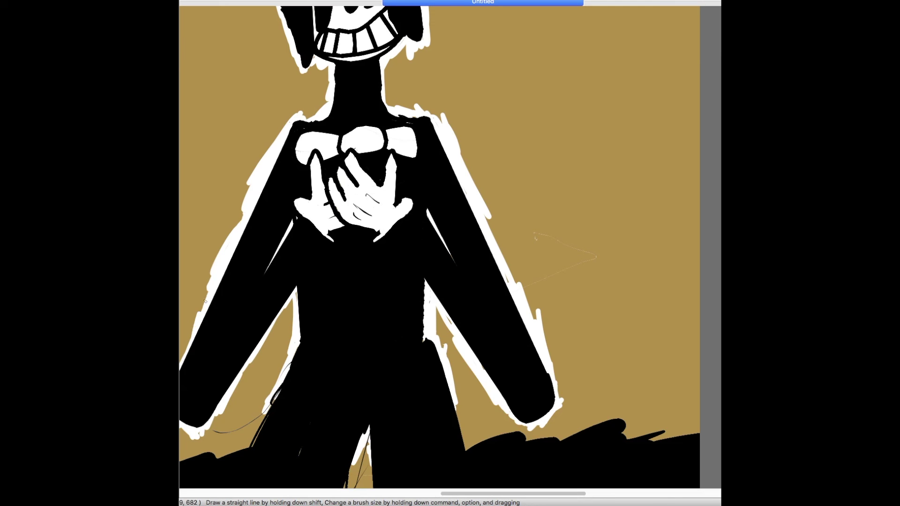
{"action": "scroll", "coordinate": [439, 248], "scroll_direction": "left", "scroll_amount": 10}
{"action": "scroll", "coordinate": [439, 247], "scroll_direction": "down", "scroll_amount": 2}
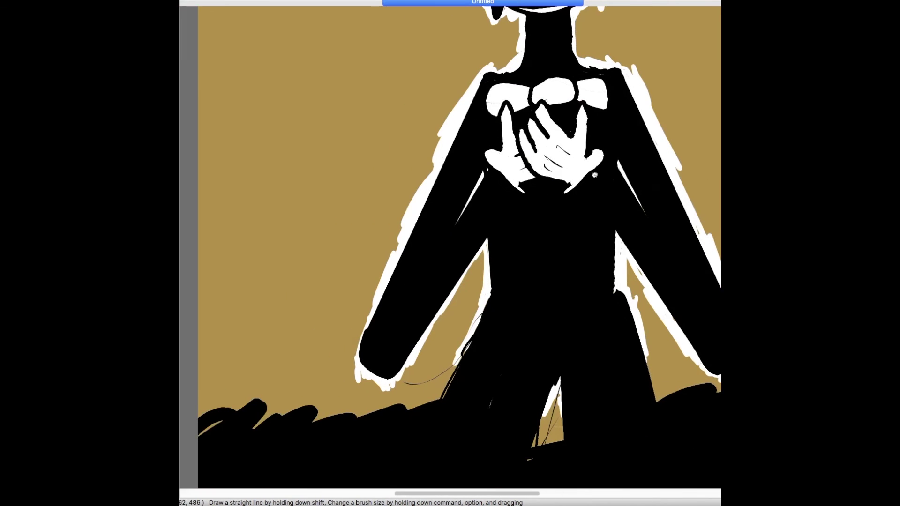
{"action": "key", "text": "super+minus"}
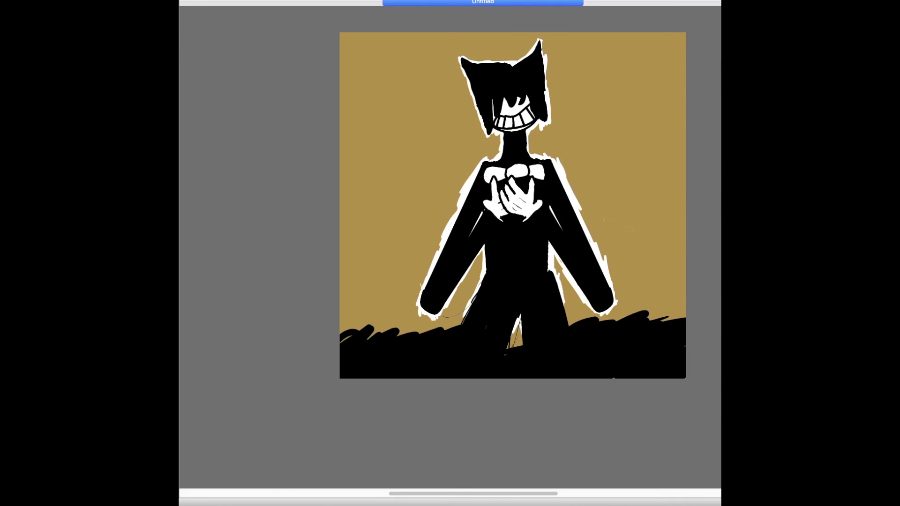
Scribble a translucent yellow glow from the canvas's top edge down over and around the horns
{"action": "key", "text": "super+plus"}
{"action": "scroll", "coordinate": [450, 248], "scroll_direction": "up", "scroll_amount": 5}
{"action": "scroll", "coordinate": [450, 248], "scroll_direction": "right", "scroll_amount": 6}
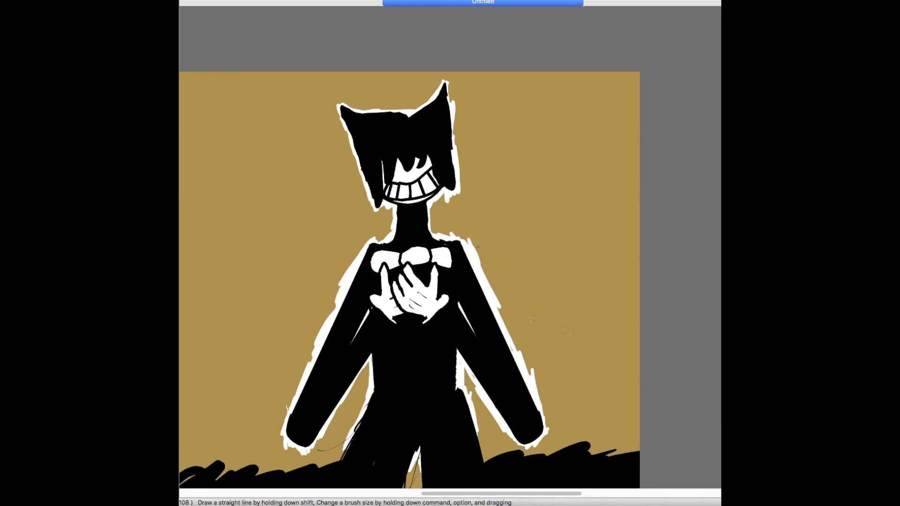
{"action": "mouse_move", "coordinate": [322, 107]}
{"action": "left_mouse_down"}
{"action": "mouse_move", "coordinate": [302, 141]}
{"action": "mouse_move", "coordinate": [387, 122]}
{"action": "mouse_move", "coordinate": [334, 136]}
{"action": "mouse_move", "coordinate": [351, 124]}
{"action": "left_mouse_up"}
{"action": "mouse_move", "coordinate": [291, 160]}
{"action": "left_mouse_down"}
{"action": "mouse_move", "coordinate": [323, 94]}
{"action": "mouse_move", "coordinate": [504, 110]}
{"action": "mouse_move", "coordinate": [450, 79]}
{"action": "mouse_move", "coordinate": [370, 89]}
{"action": "left_mouse_up"}
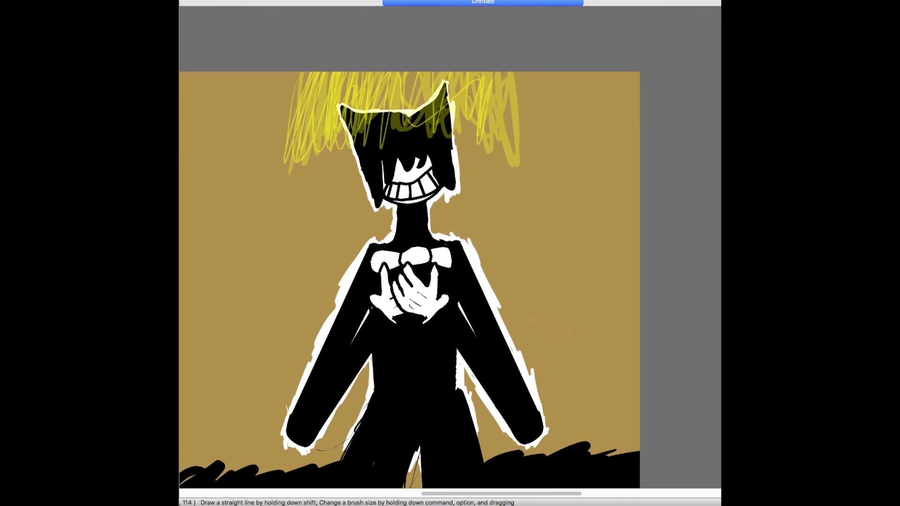
{"action": "mouse_move", "coordinate": [315, 88]}
{"action": "left_mouse_down"}
{"action": "mouse_move", "coordinate": [370, 108]}
{"action": "mouse_move", "coordinate": [511, 117]}
{"action": "mouse_move", "coordinate": [497, 89]}
{"action": "mouse_move", "coordinate": [414, 122]}
{"action": "left_mouse_up"}
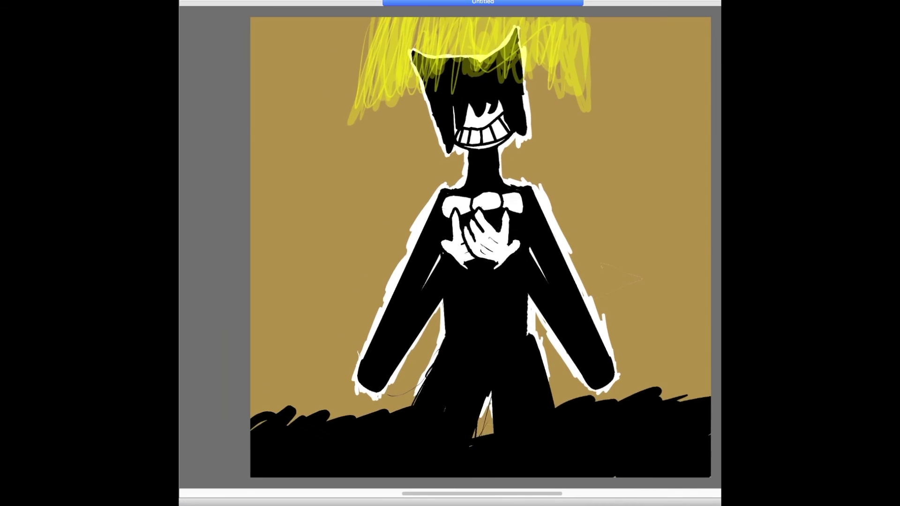